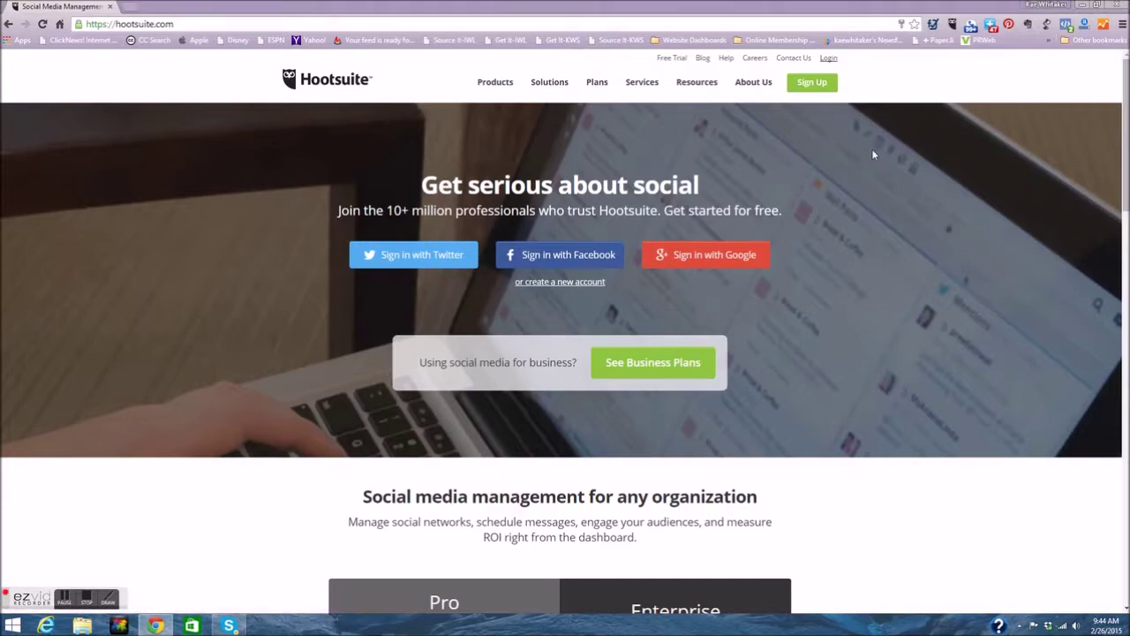
- Look over the Hootsuite home page and its overview of social media management features
{"action": "scroll", "coordinate": [870, 176], "scroll_direction": "down", "scroll_amount": 7}
{"action": "scroll", "coordinate": [873, 295], "scroll_direction": "down", "scroll_amount": 7}
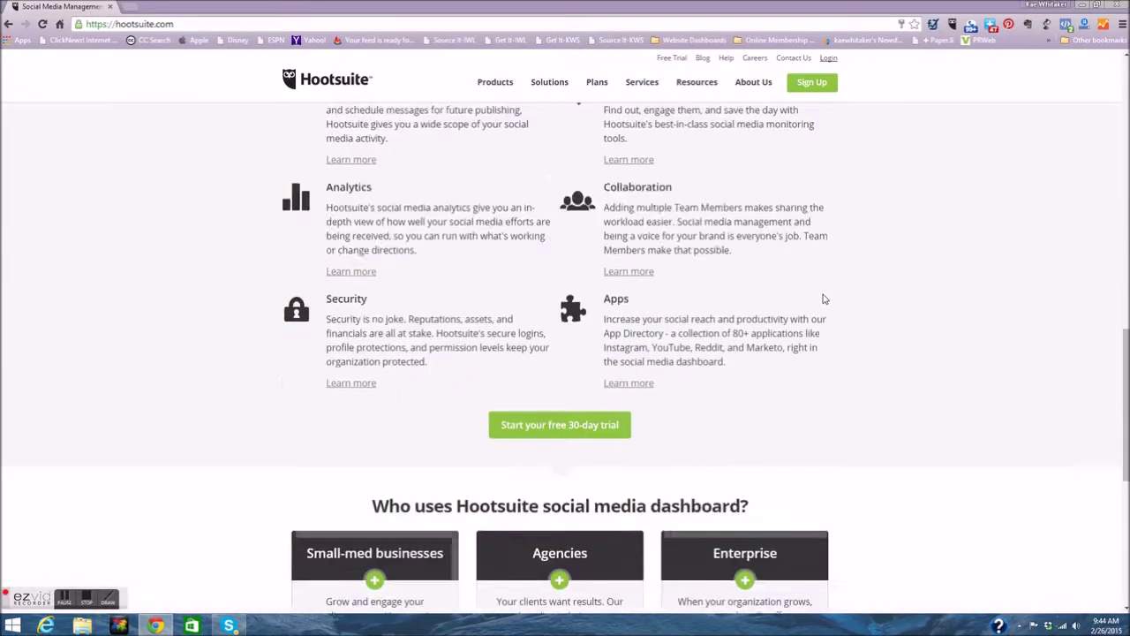
{"action": "scroll", "coordinate": [822, 299], "scroll_direction": "up", "scroll_amount": 7}
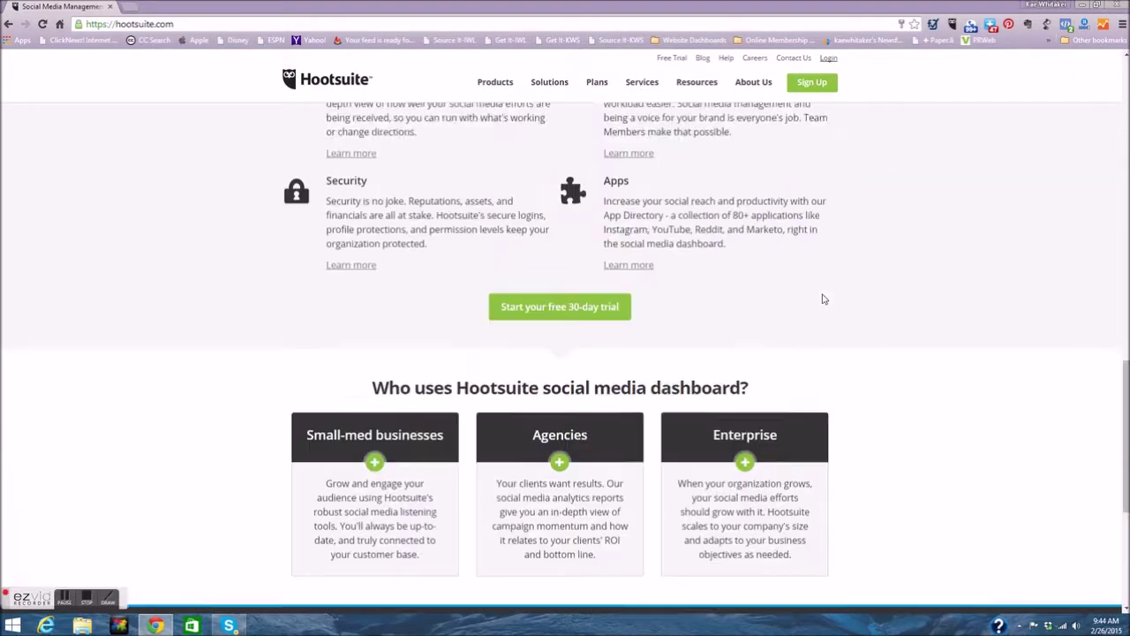
{"action": "scroll", "coordinate": [822, 300], "scroll_direction": "up", "scroll_amount": 5}
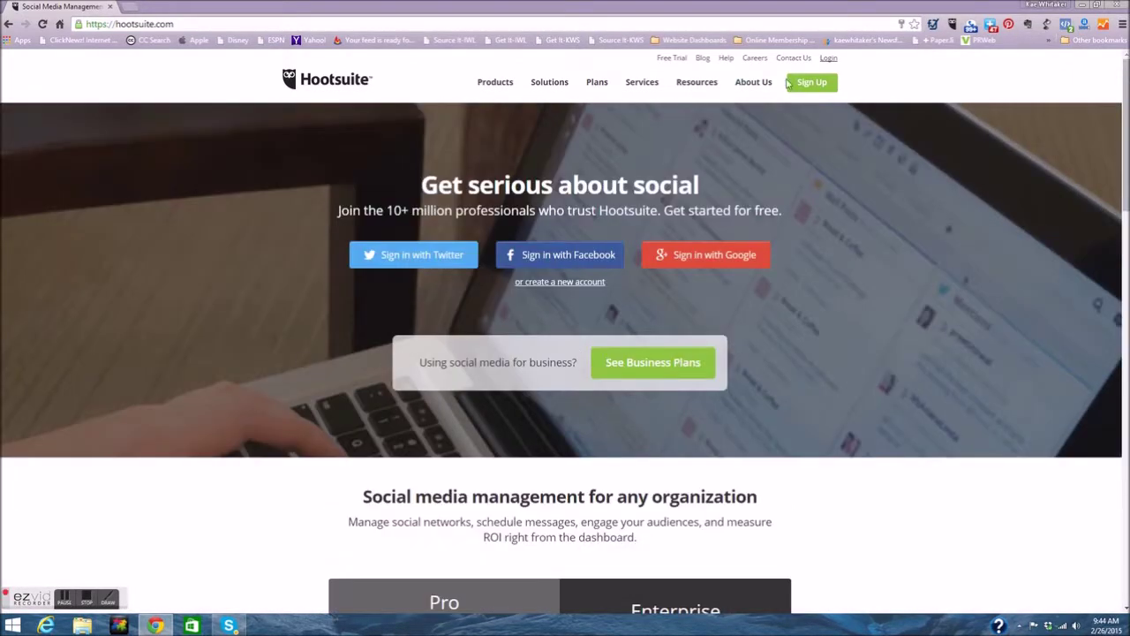
- Open the sign-up plans, compare Free, Pro and Enterprise, and view the Free plan's sign-up form before returning to the comparison
{"action": "left_click", "coordinate": [793, 85]}
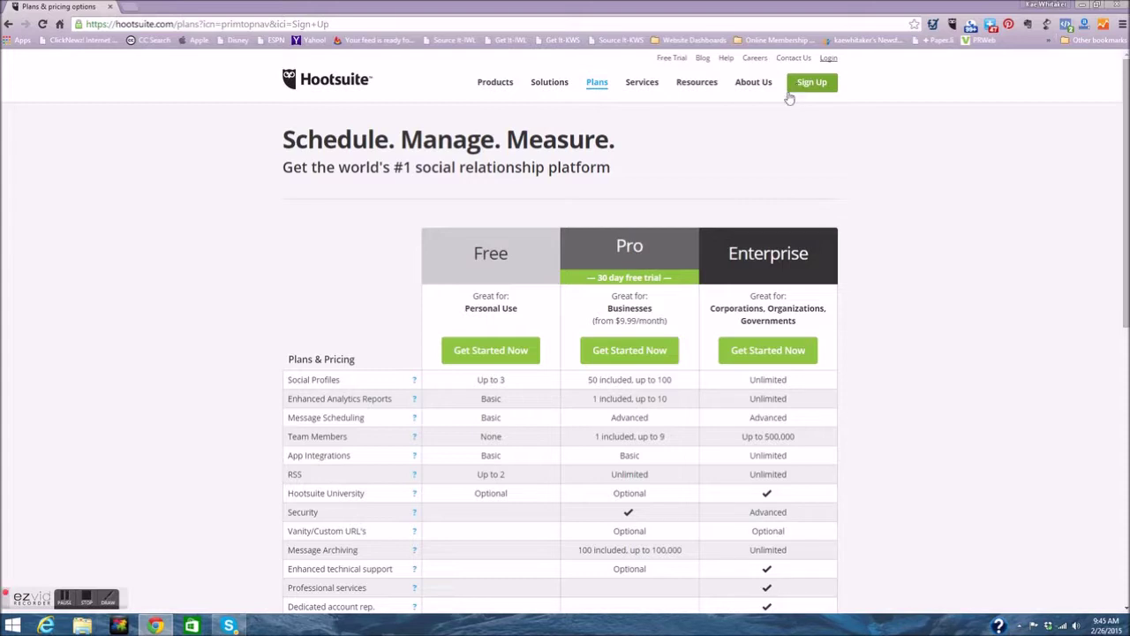
{"action": "scroll", "coordinate": [781, 115], "scroll_direction": "down", "scroll_amount": 1}
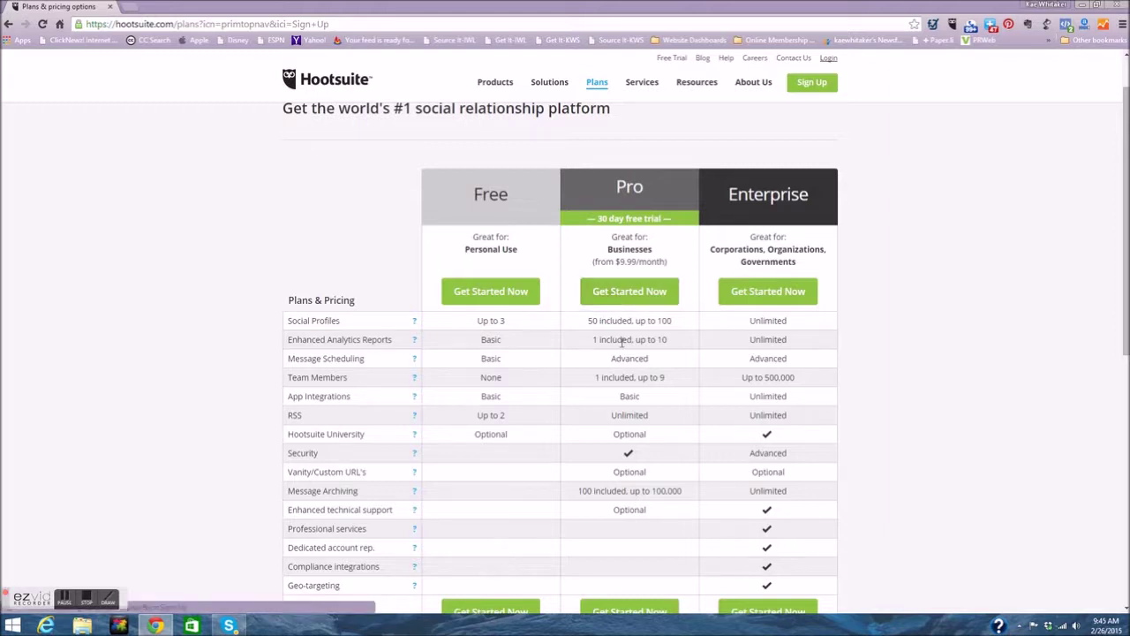
{"action": "scroll", "coordinate": [621, 342], "scroll_direction": "down", "scroll_amount": 1}
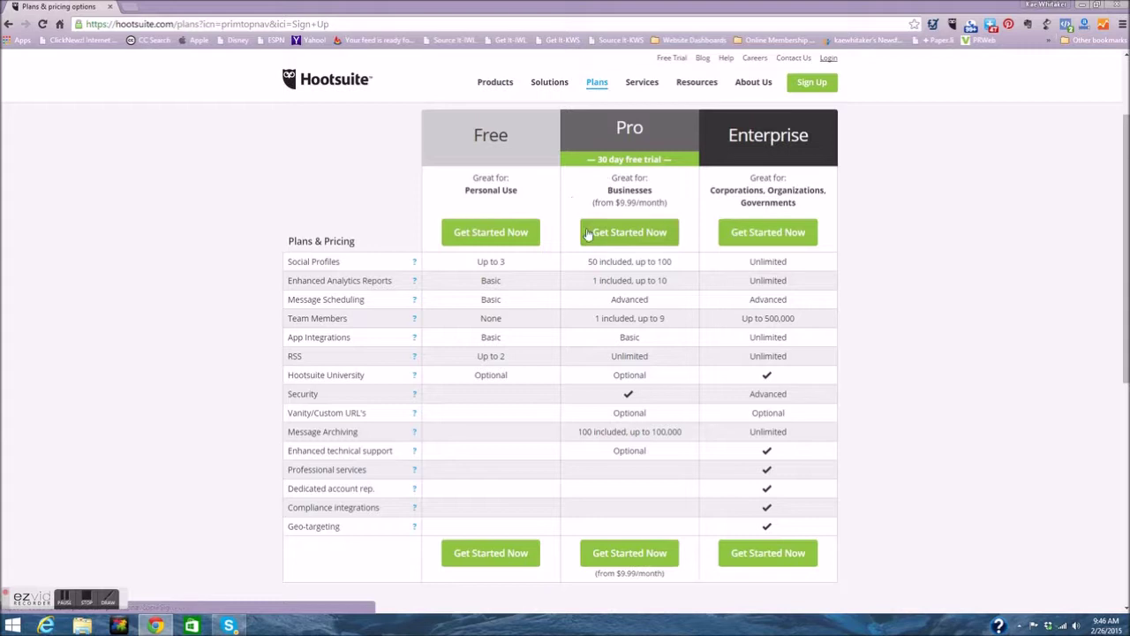
{"action": "left_click", "coordinate": [473, 233]}
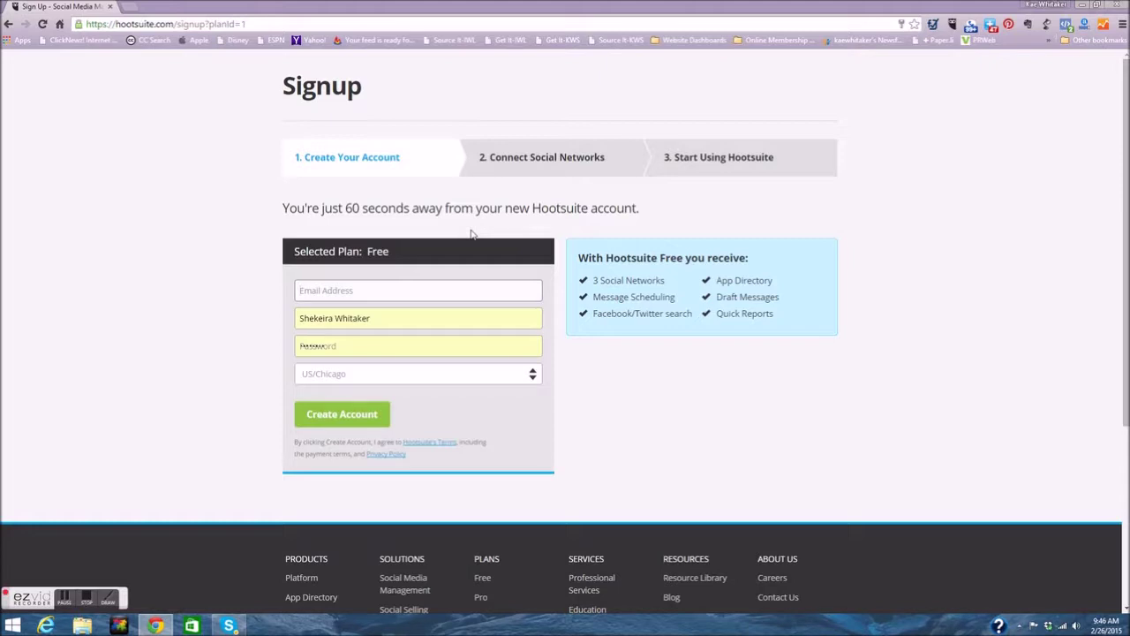
{"action": "left_click", "coordinate": [14, 27]}
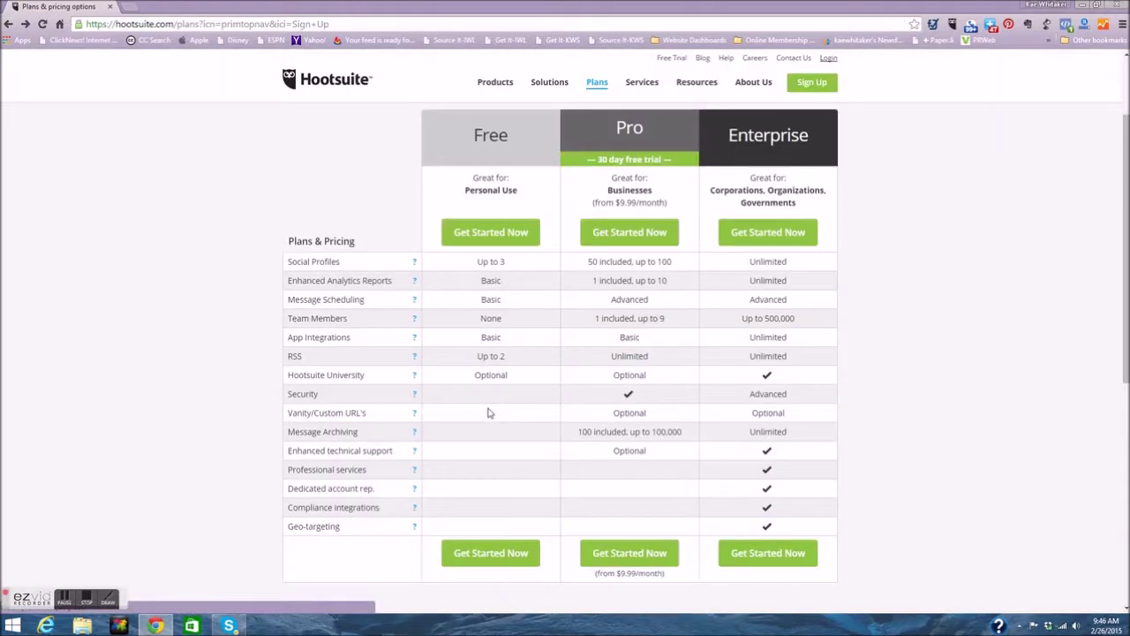
- Return to the Hootsuite home page and sign in with Facebook
{"action": "left_click", "coordinate": [323, 90]}
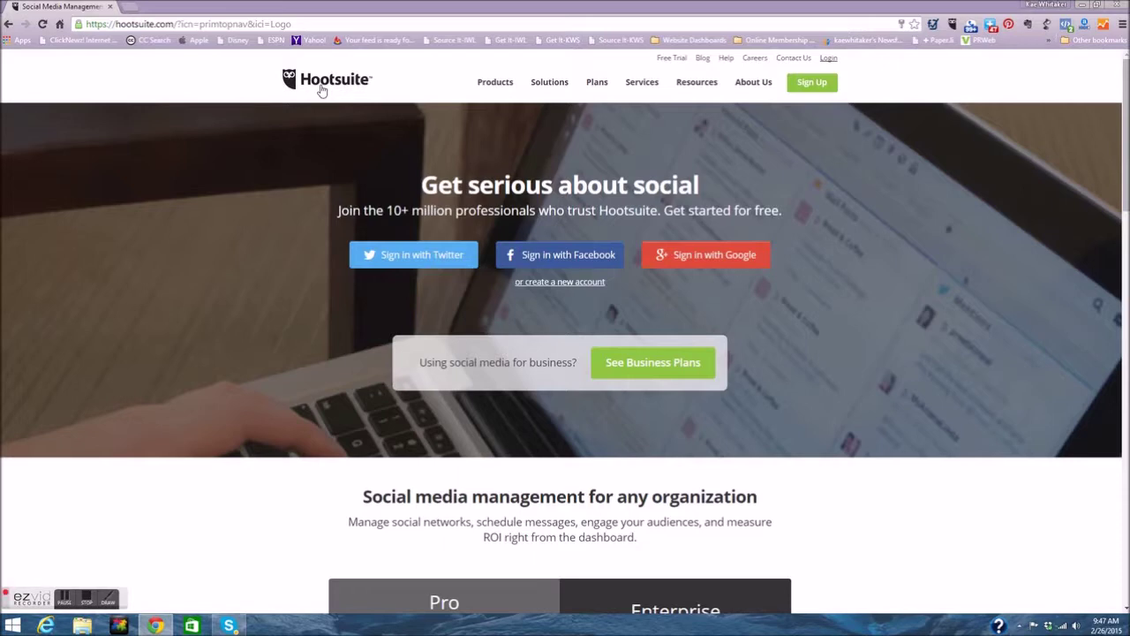
{"action": "left_click", "coordinate": [554, 256]}
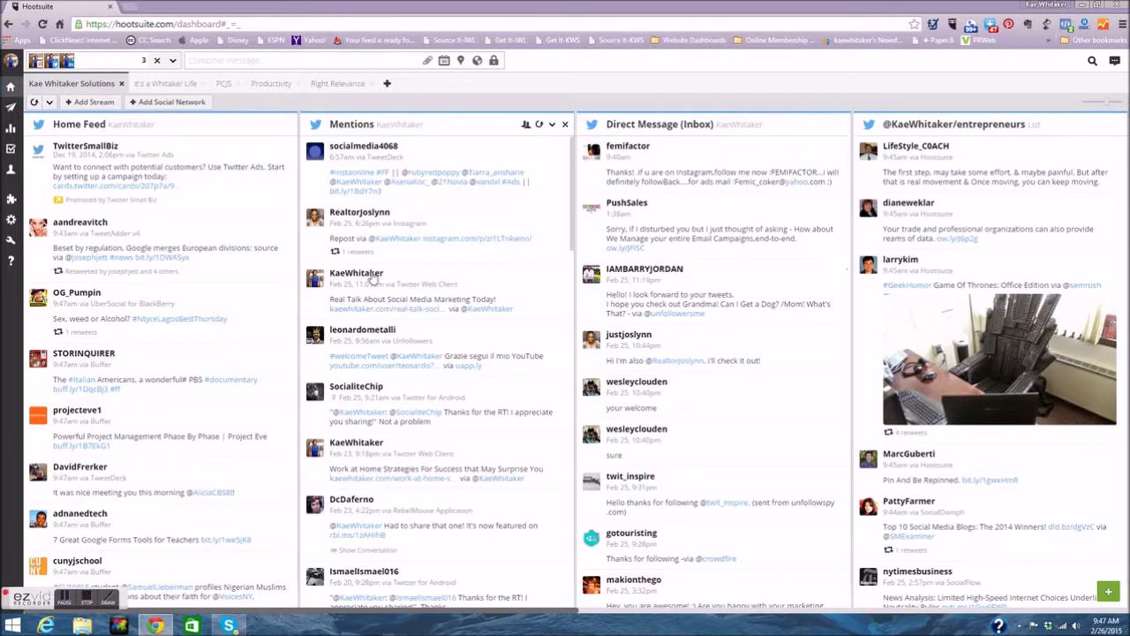
- Look through the first tab's Twitter, Facebook and LinkedIn streams, then return to the Home Feed
{"action": "mouse_move", "coordinate": [13, 89]}
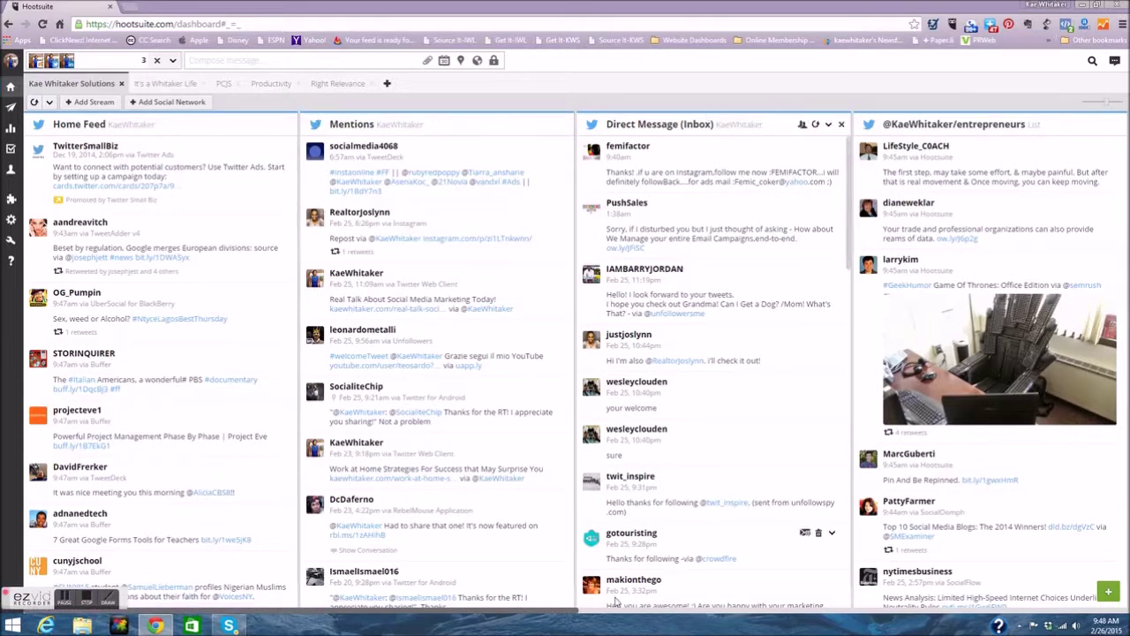
{"action": "left_click_drag", "start_coordinate": [565, 613], "coordinate": [663, 612]}
{"action": "left_click", "coordinate": [664, 611]}
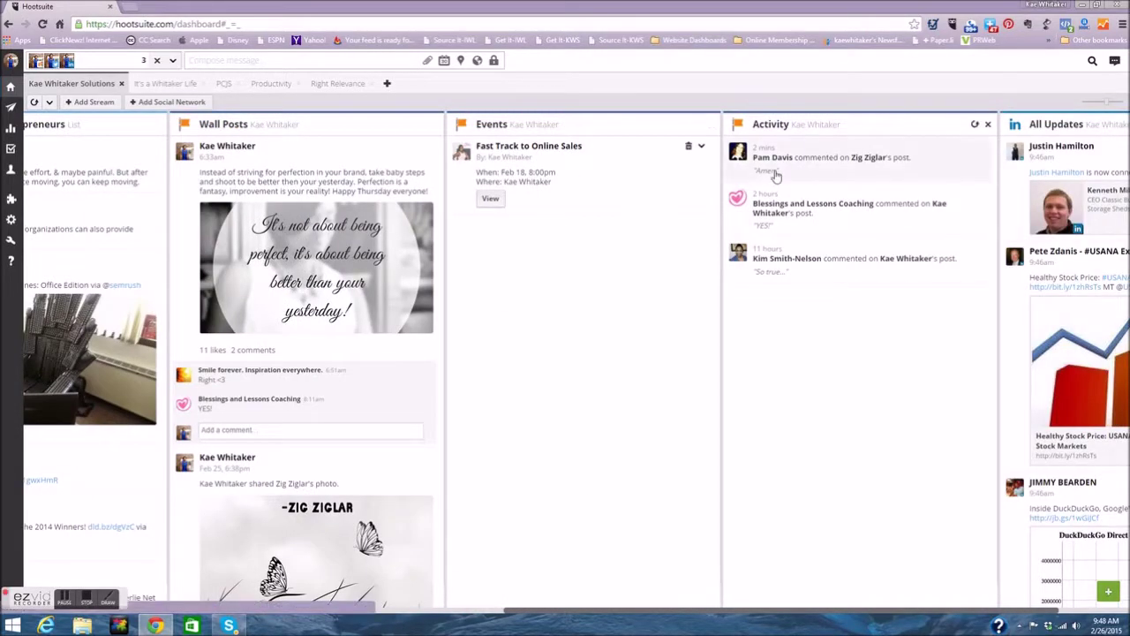
{"action": "left_click_drag", "start_coordinate": [803, 610], "coordinate": [892, 609]}
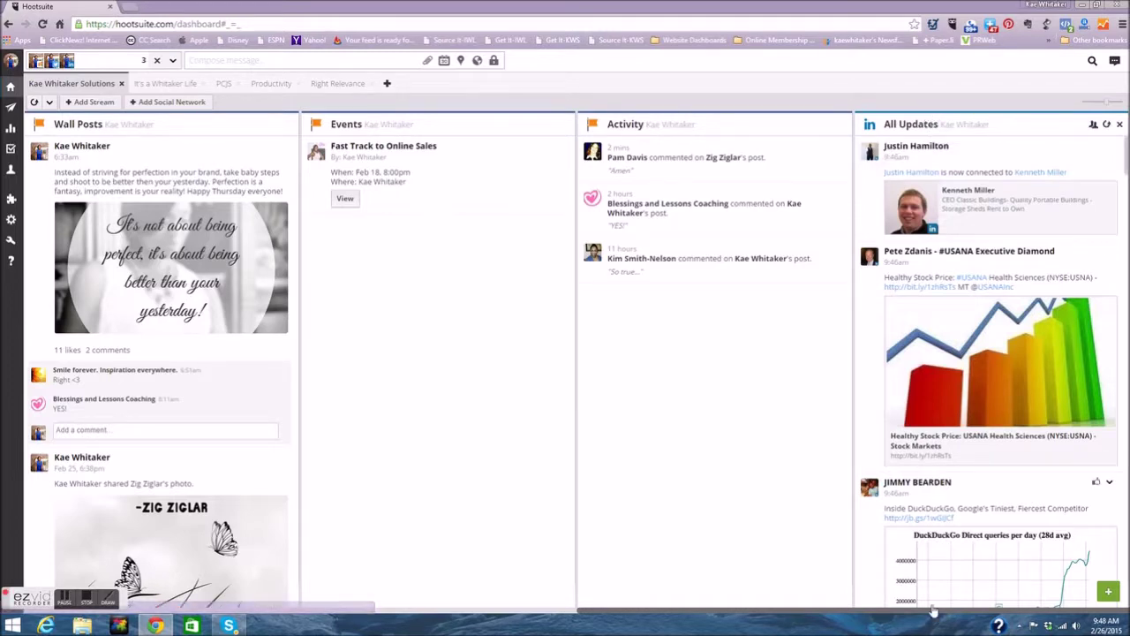
{"action": "left_click_drag", "start_coordinate": [924, 611], "coordinate": [265, 609]}
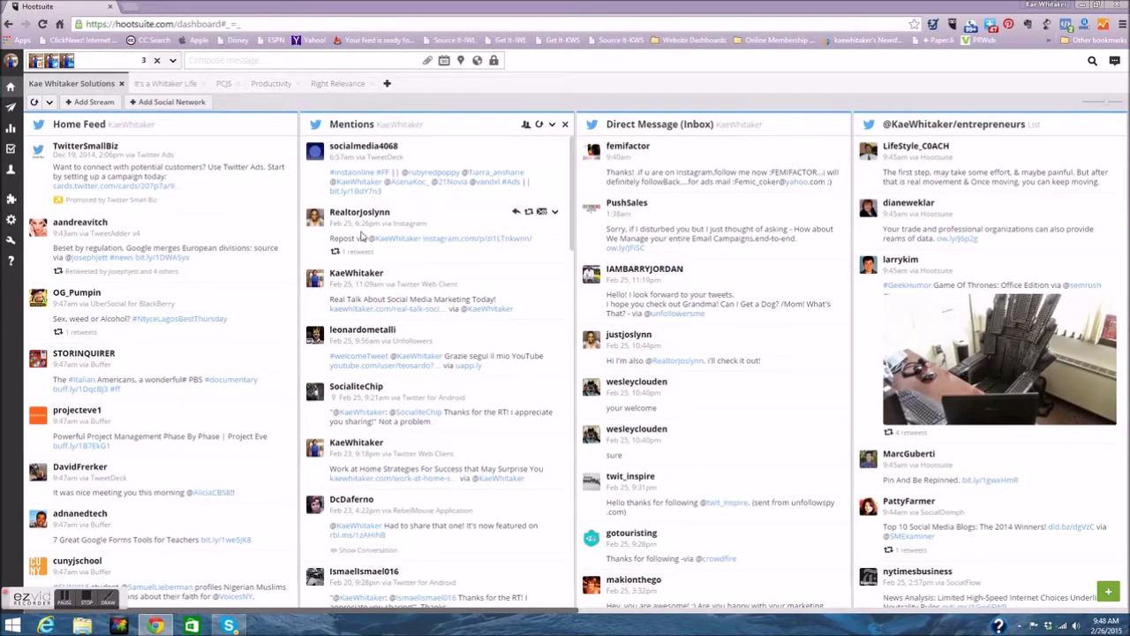
- View the profile's social networks and the Twitter authorization for adding another network, closing it without connecting an account
{"action": "mouse_move", "coordinate": [11, 63]}
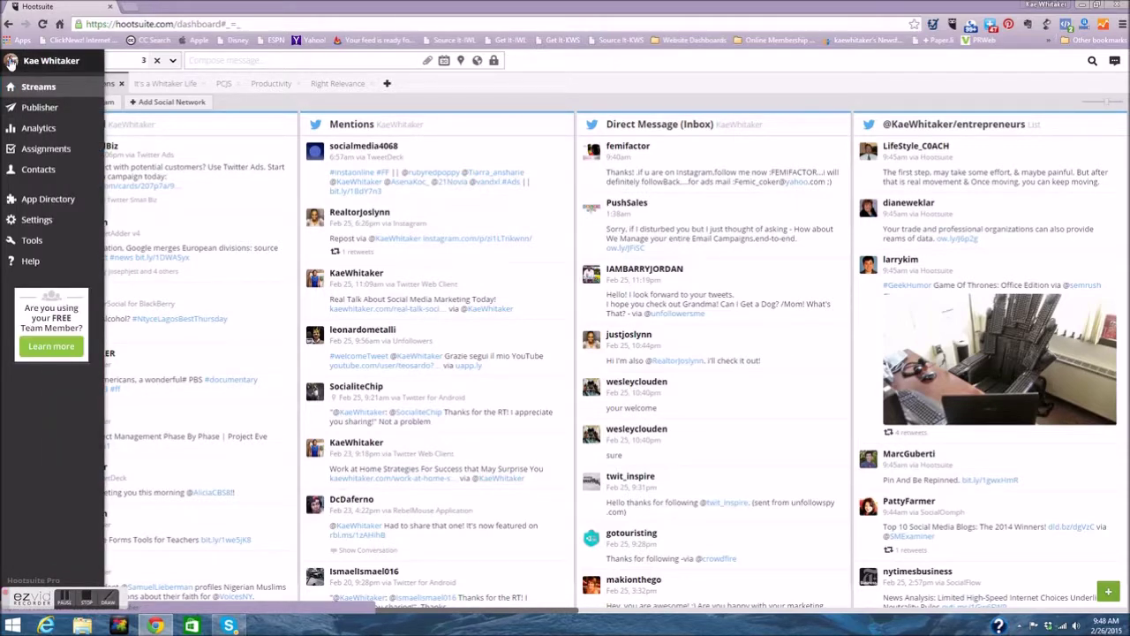
{"action": "left_click", "coordinate": [11, 60]}
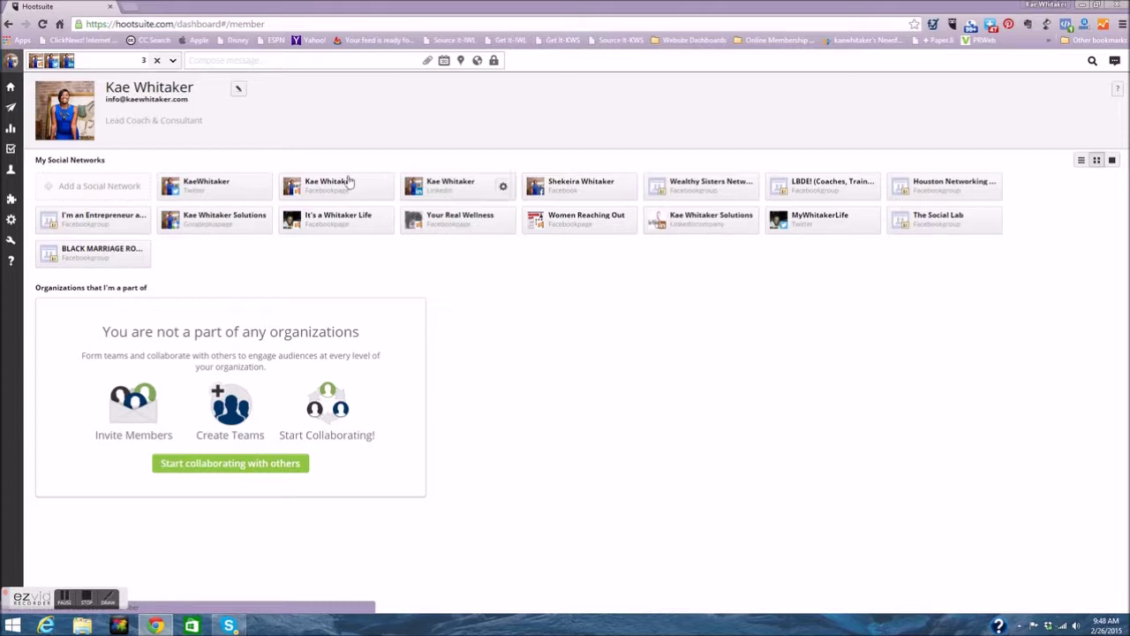
{"action": "left_click", "coordinate": [131, 197]}
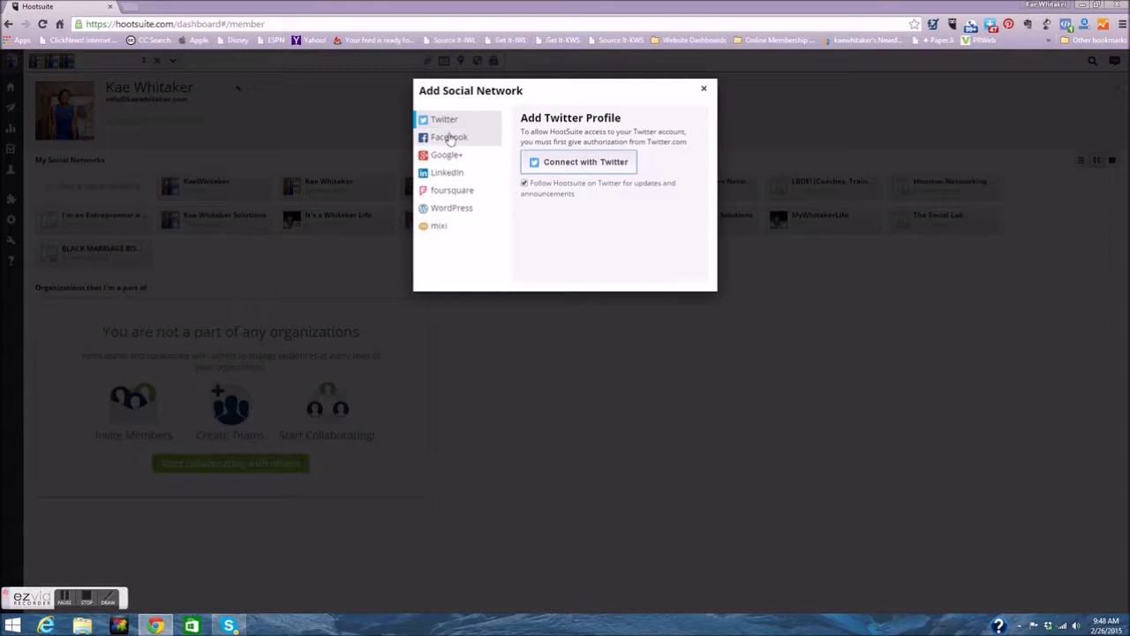
{"action": "left_click", "coordinate": [582, 170]}
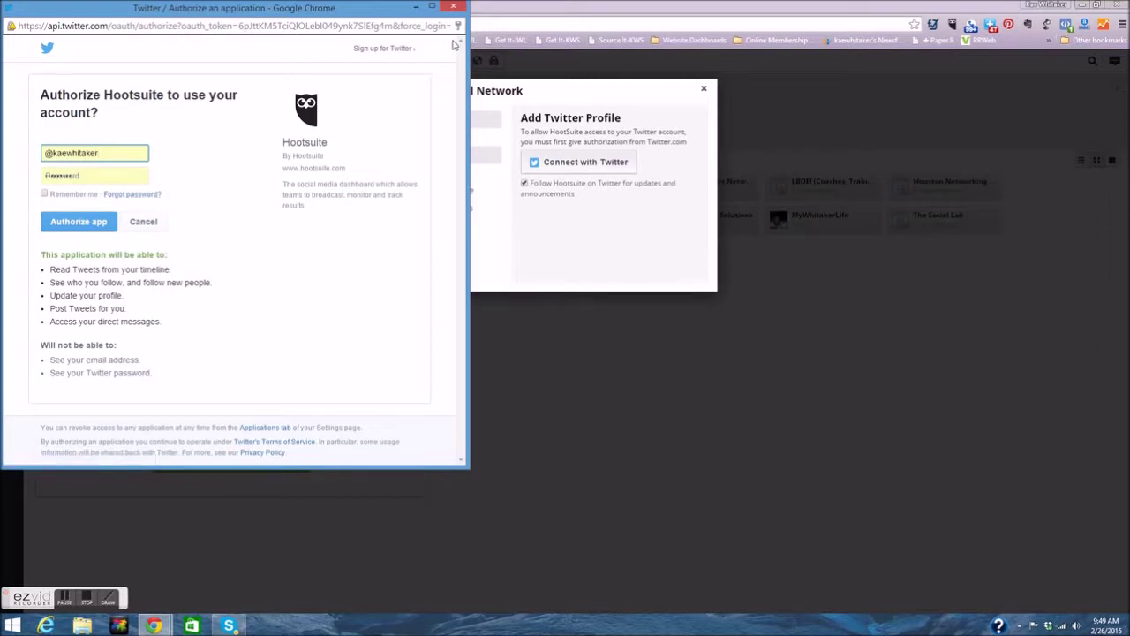
{"action": "left_click", "coordinate": [453, 6]}
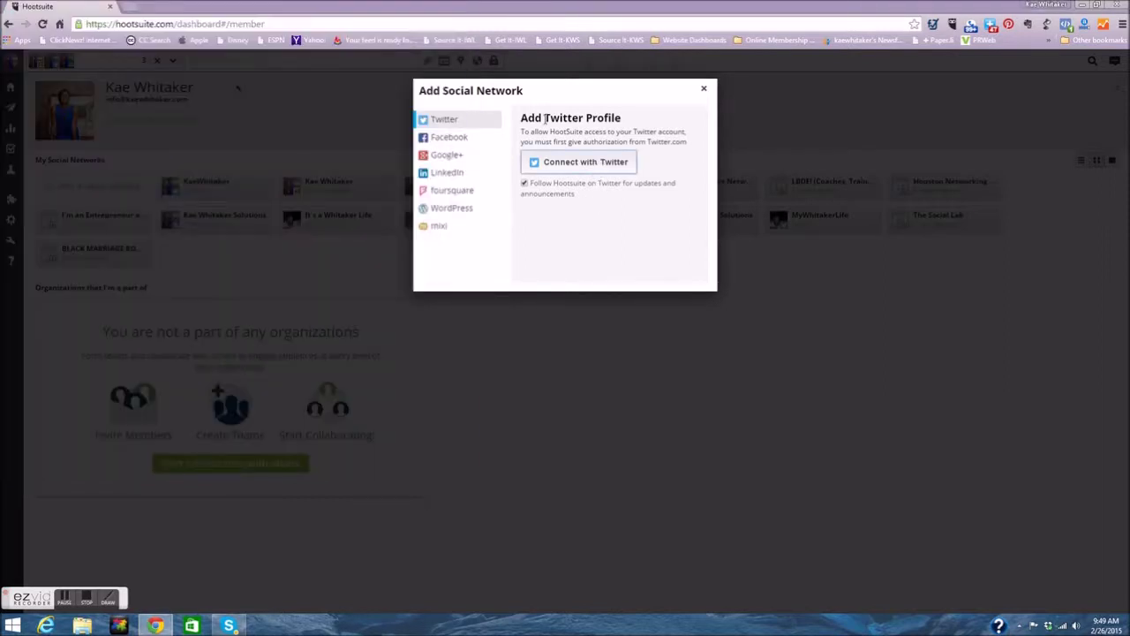
{"action": "left_click", "coordinate": [704, 89]}
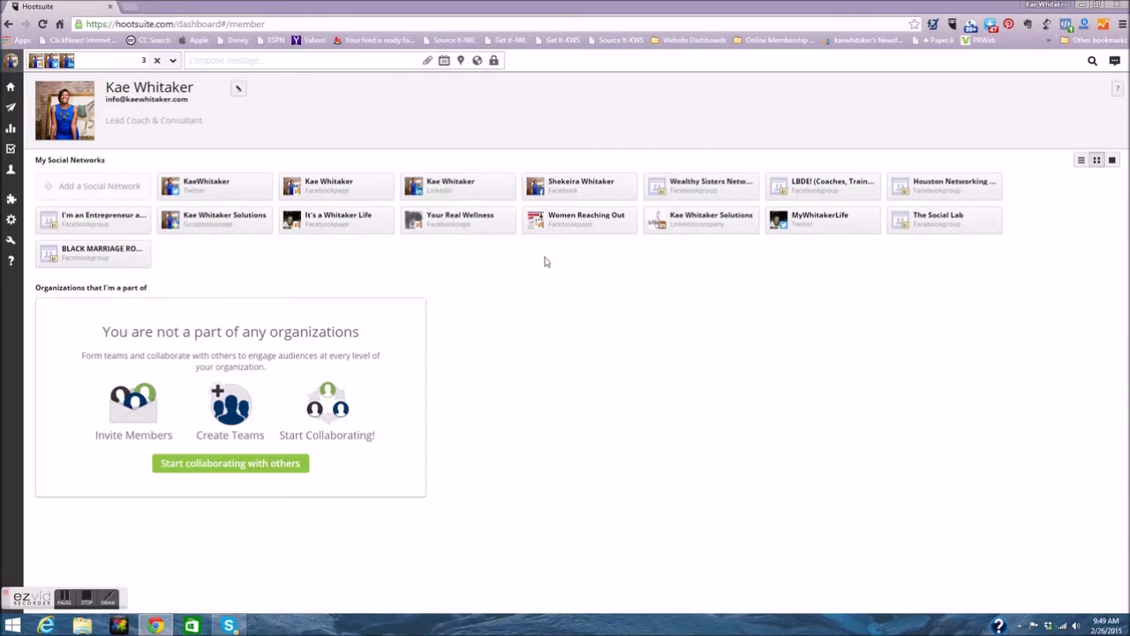
- Return to the streams and add a new tab with the same business name as the first tab
{"action": "left_click", "coordinate": [10, 89]}
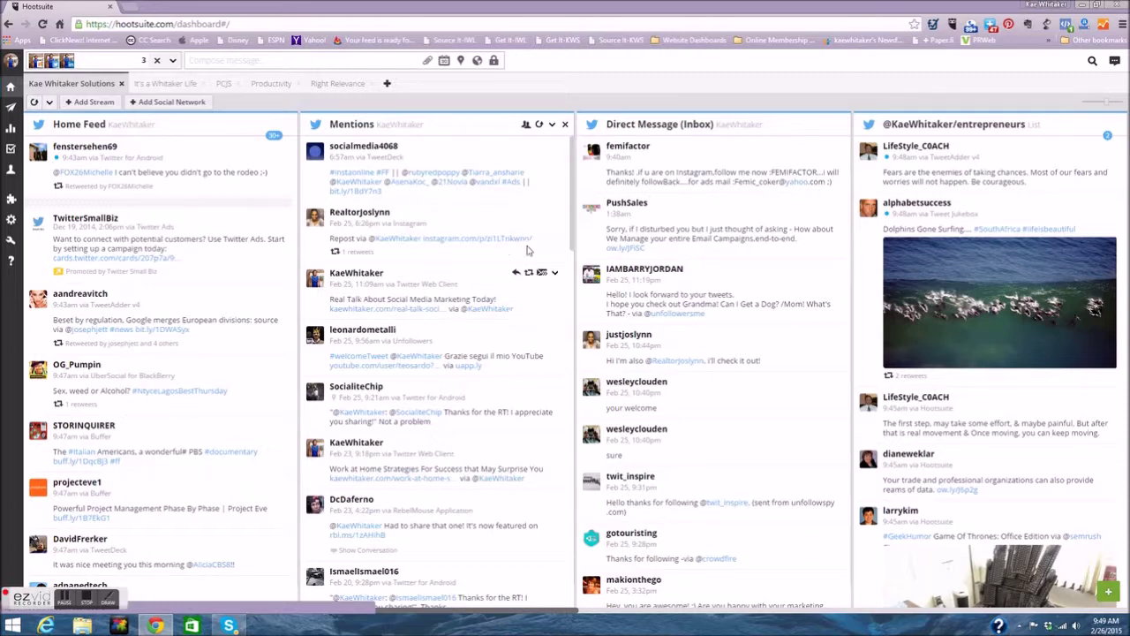
{"action": "left_click", "coordinate": [388, 84]}
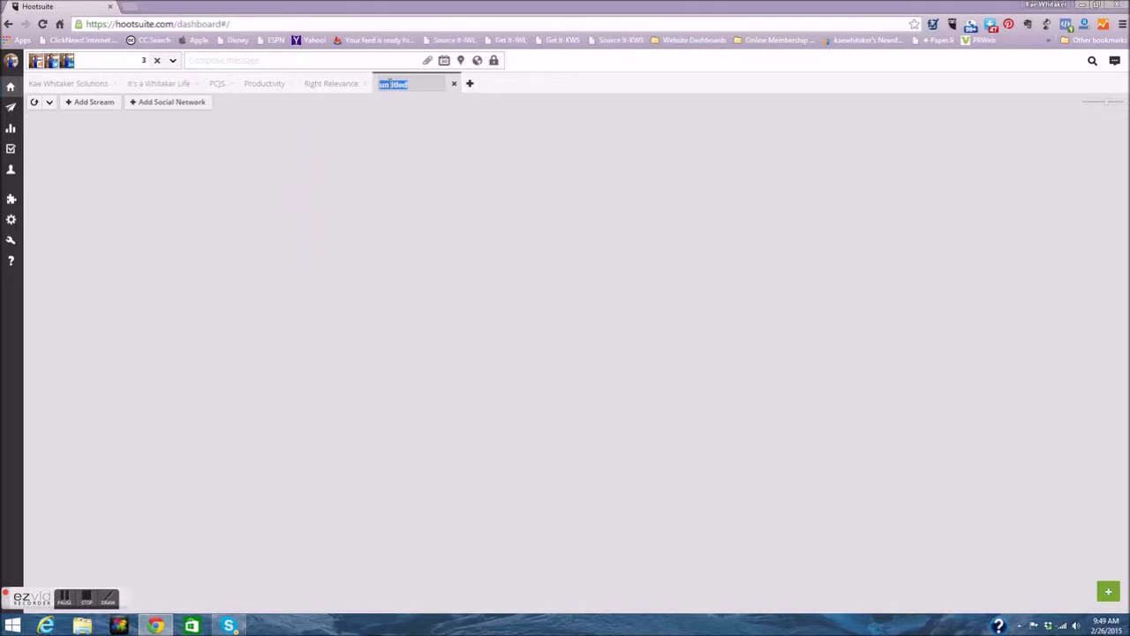
{"action": "type", "text": "Kae Whita"}
{"action": "type", "text": "eker"}
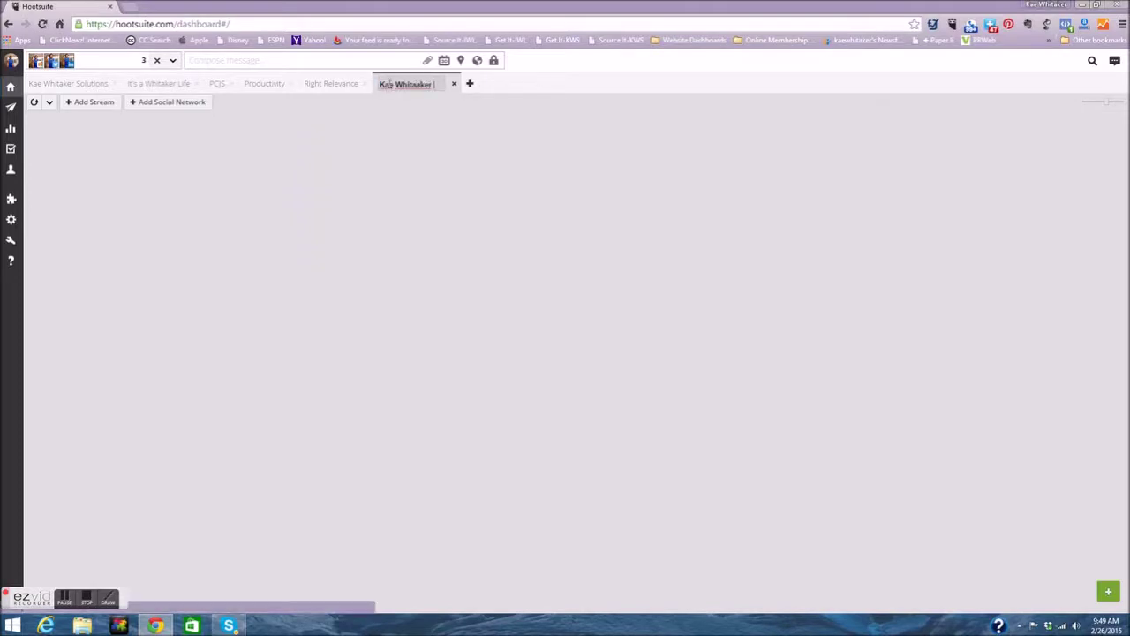
{"action": "key", "text": "BackSpace"}
{"action": "key", "text": "BackSpace"}
{"action": "key", "text": "BackSpace"}
{"action": "key", "text": "BackSpace"}
{"action": "type", "text": "ker s"}
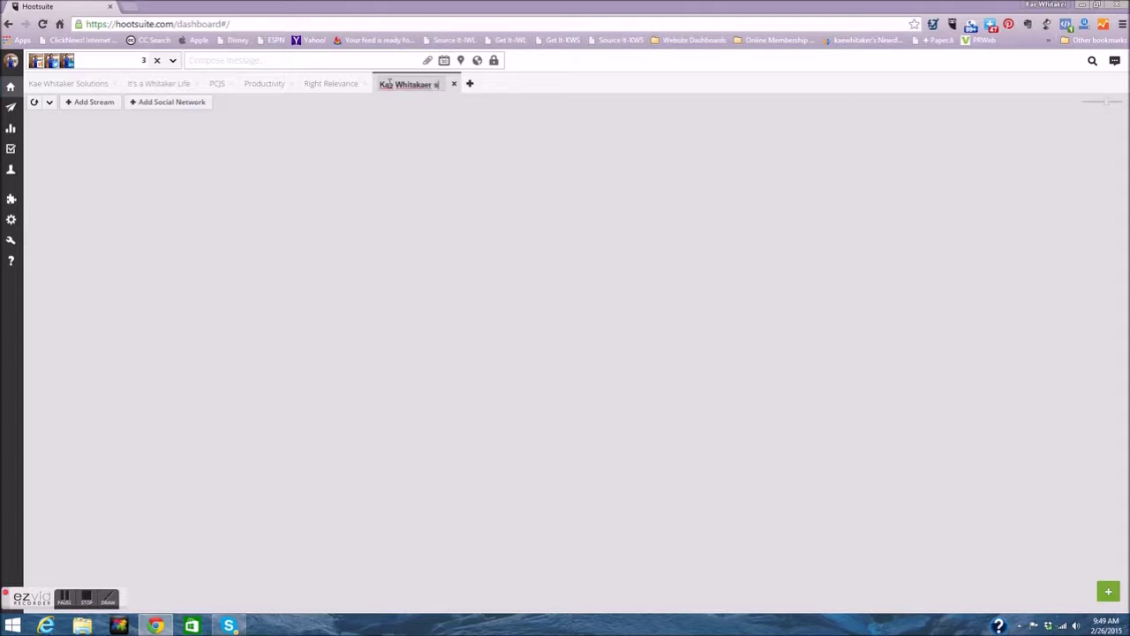
{"action": "key", "text": "BackSpace"}
{"action": "key", "text": "BackSpace"}
{"action": "key", "text": "BackSpace"}
{"action": "key", "text": "BackSpace"}
{"action": "type", "text": "ER"}
{"action": "key", "text": "BackSpace"}
{"action": "key", "text": "BackSpace"}
{"action": "type", "text": "er Solutions"}
{"action": "key", "text": "Return"}
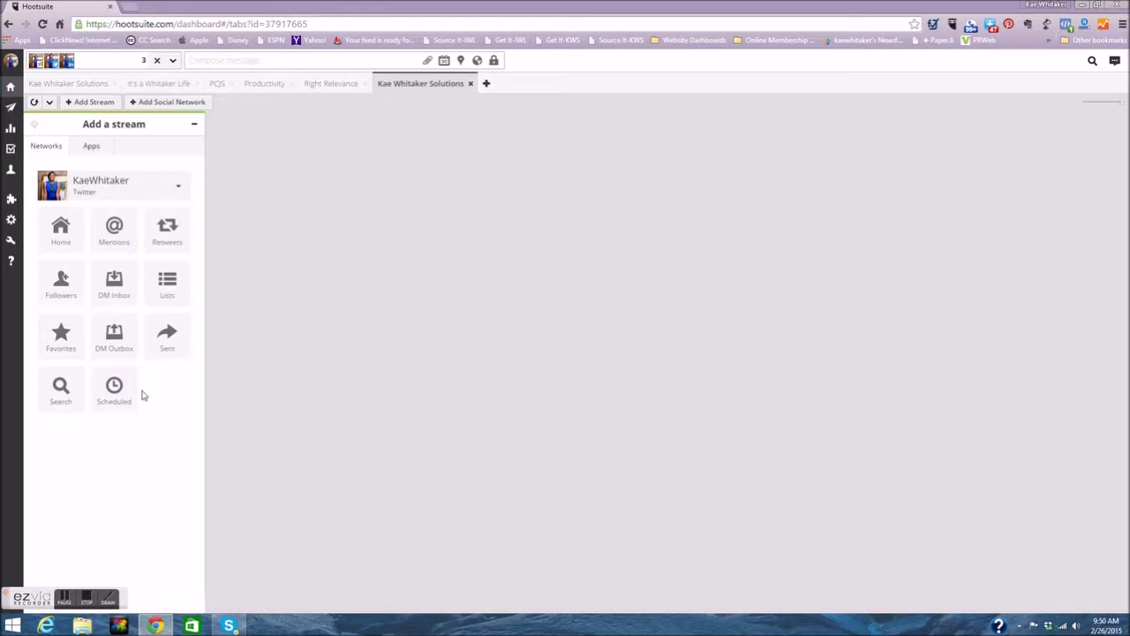
- Add the Twitter account's Home, Mentions, DM Inbox and Retweets streams to the new tab
{"action": "left_click", "coordinate": [62, 244]}
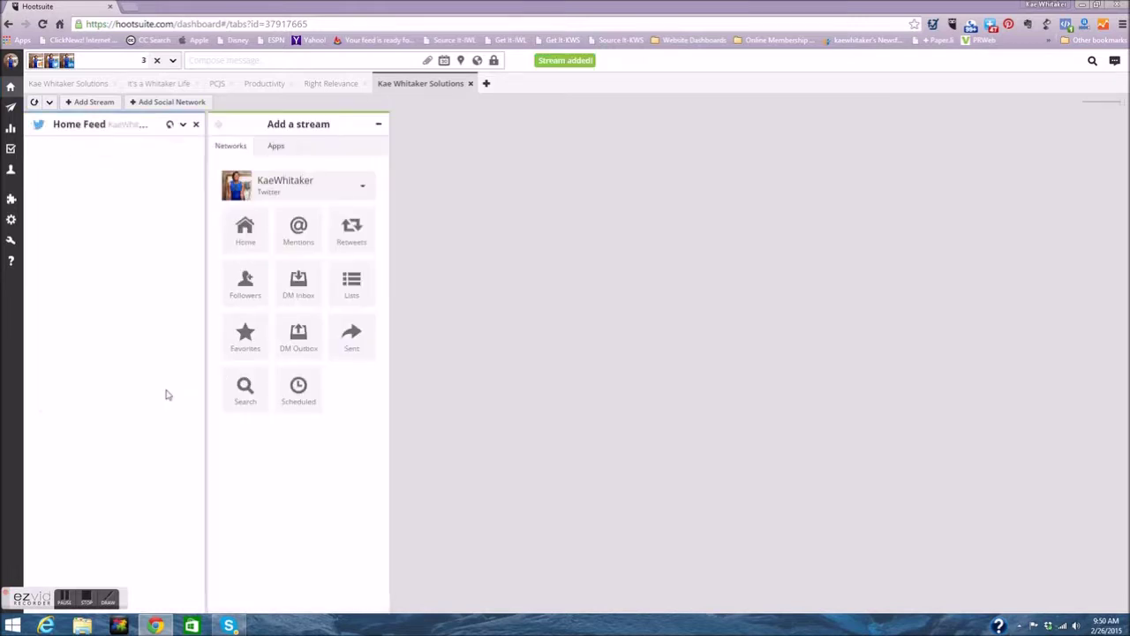
{"action": "left_click", "coordinate": [287, 254]}
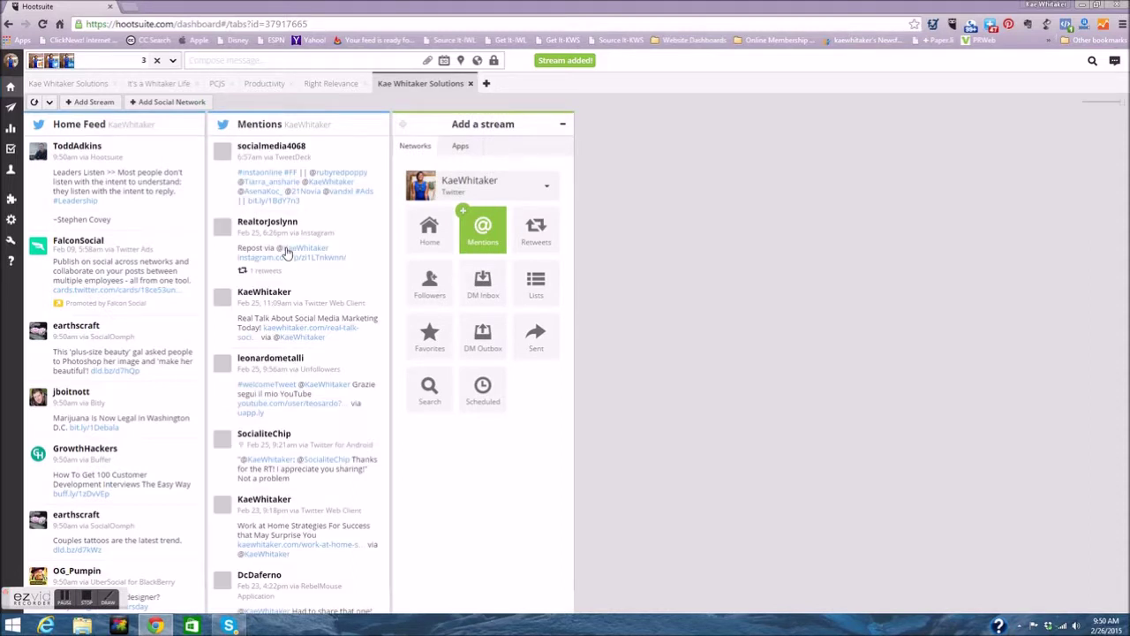
{"action": "left_click", "coordinate": [483, 287]}
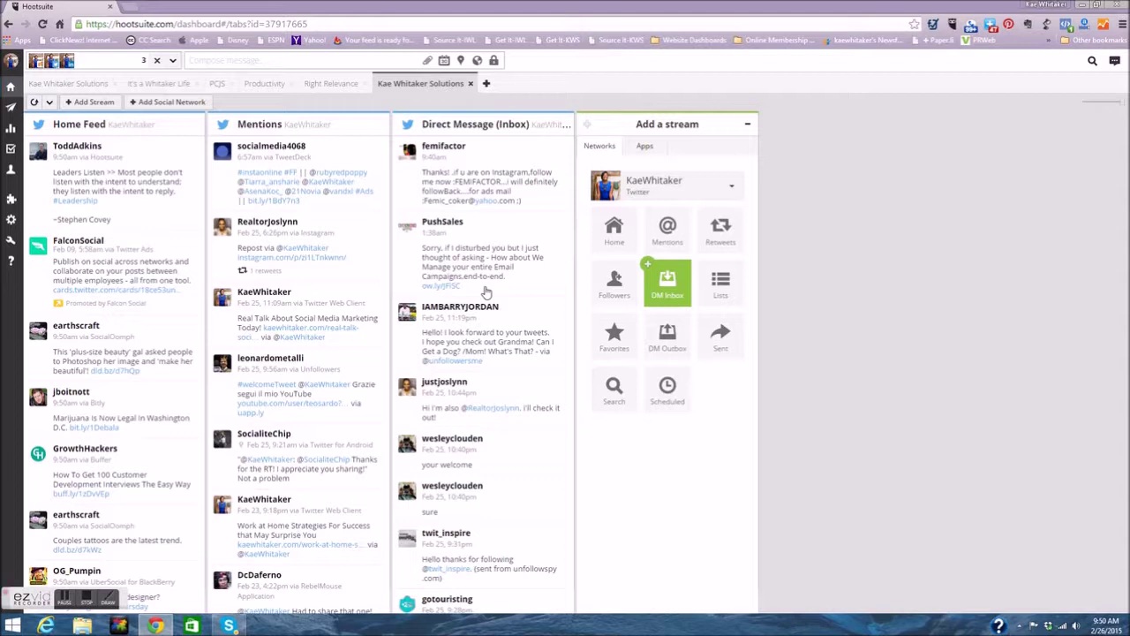
{"action": "left_click", "coordinate": [720, 234]}
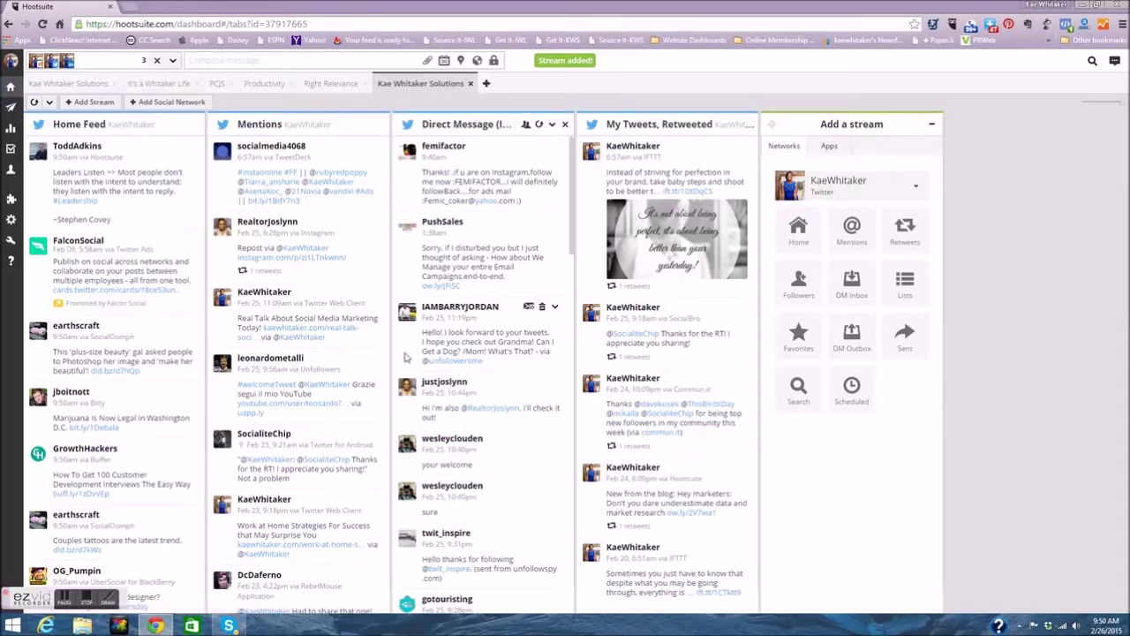
- Add Wall Posts, Messages and Activity streams for the account owner's namesake Facebook Page, and close the stream picker
{"action": "left_click", "coordinate": [846, 197]}
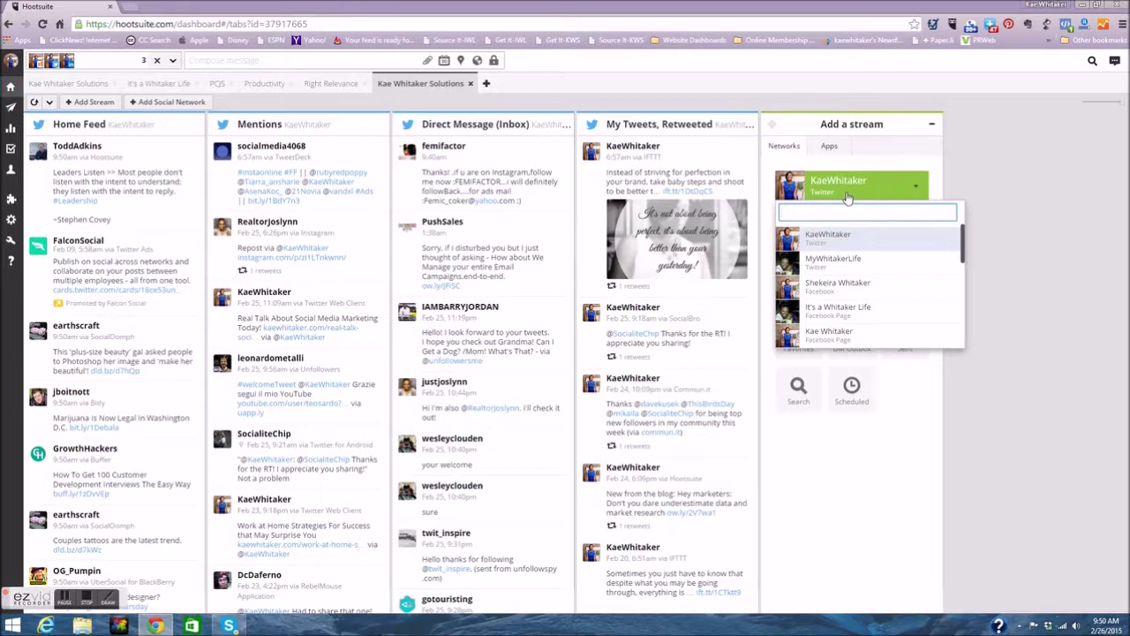
{"action": "scroll", "coordinate": [842, 261], "scroll_direction": "down", "scroll_amount": 3}
{"action": "scroll", "coordinate": [841, 263], "scroll_direction": "up", "scroll_amount": 2}
{"action": "left_click", "coordinate": [842, 282]}
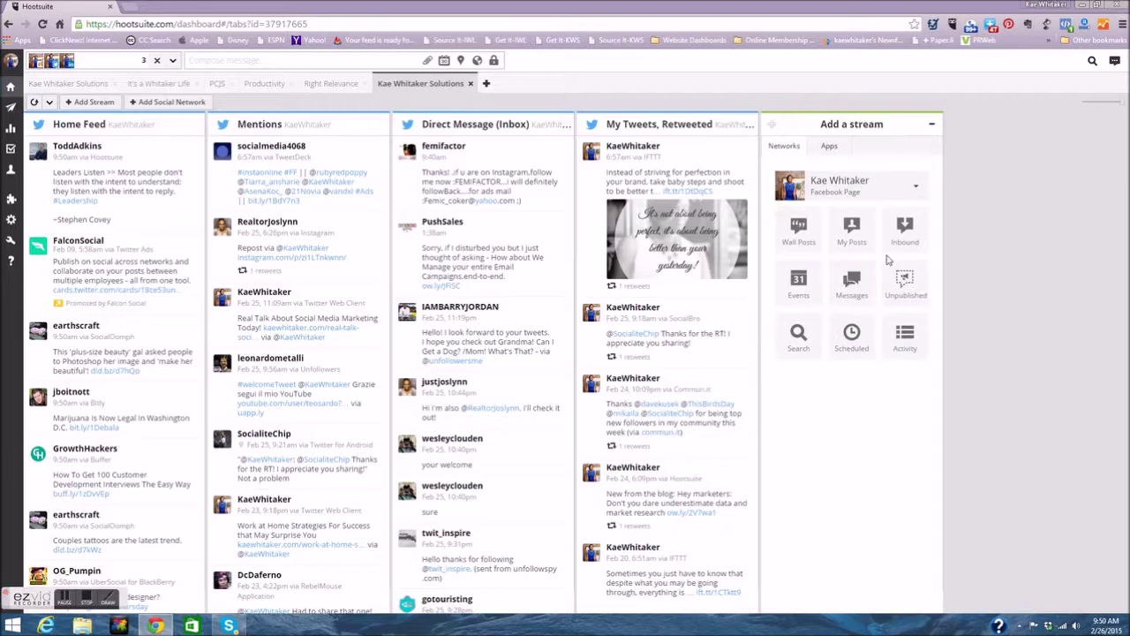
{"action": "left_click", "coordinate": [805, 234]}
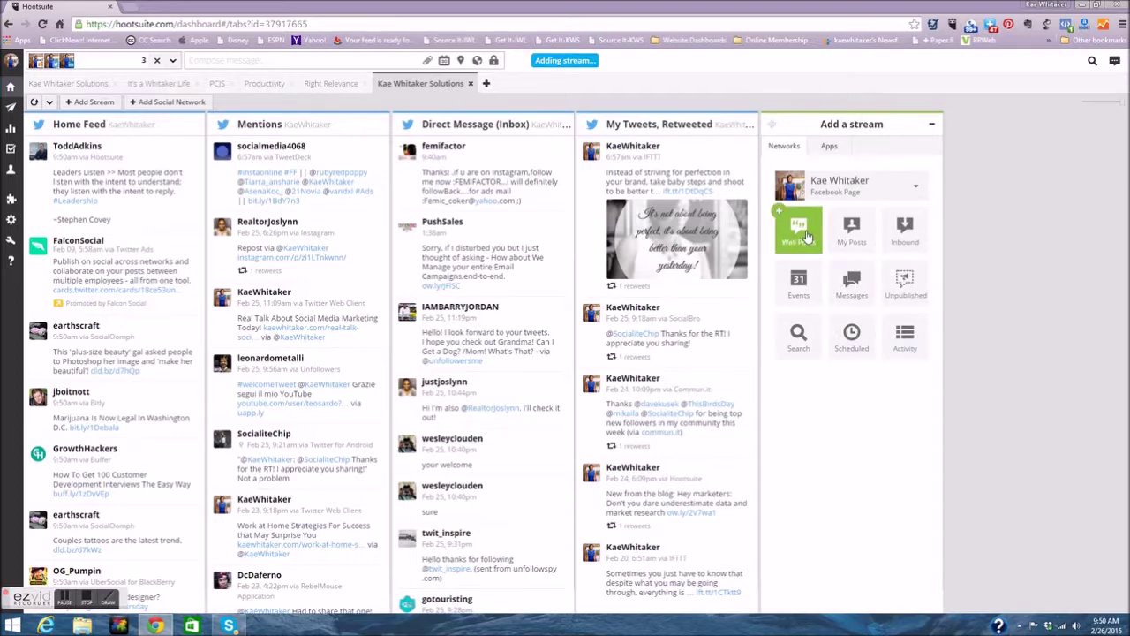
{"action": "left_click", "coordinate": [1028, 283]}
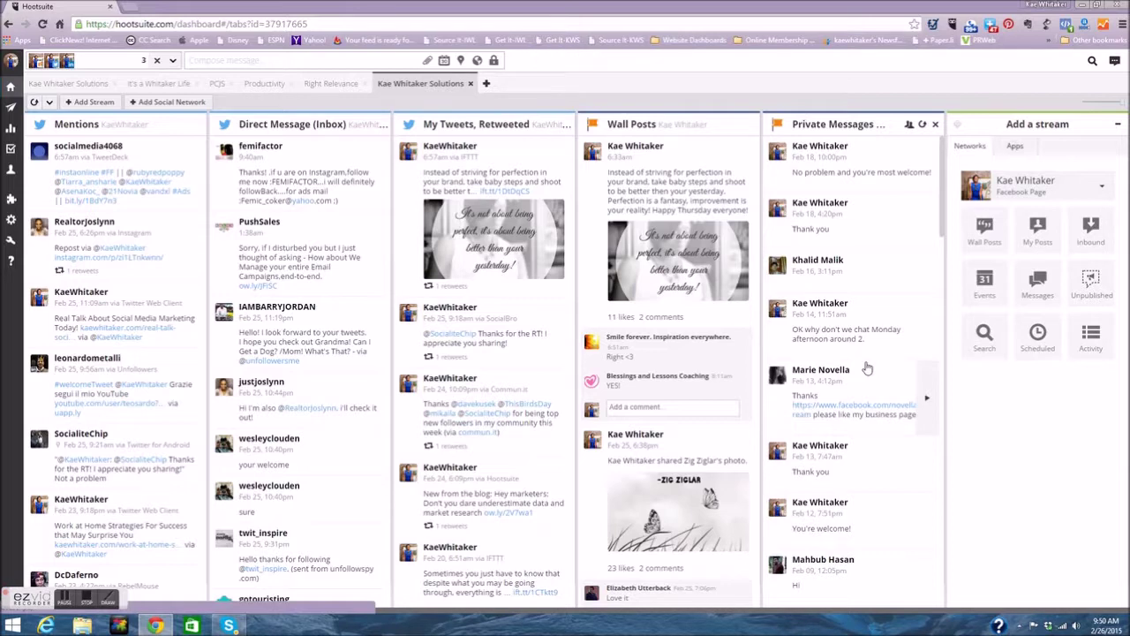
{"action": "left_click", "coordinate": [1111, 339]}
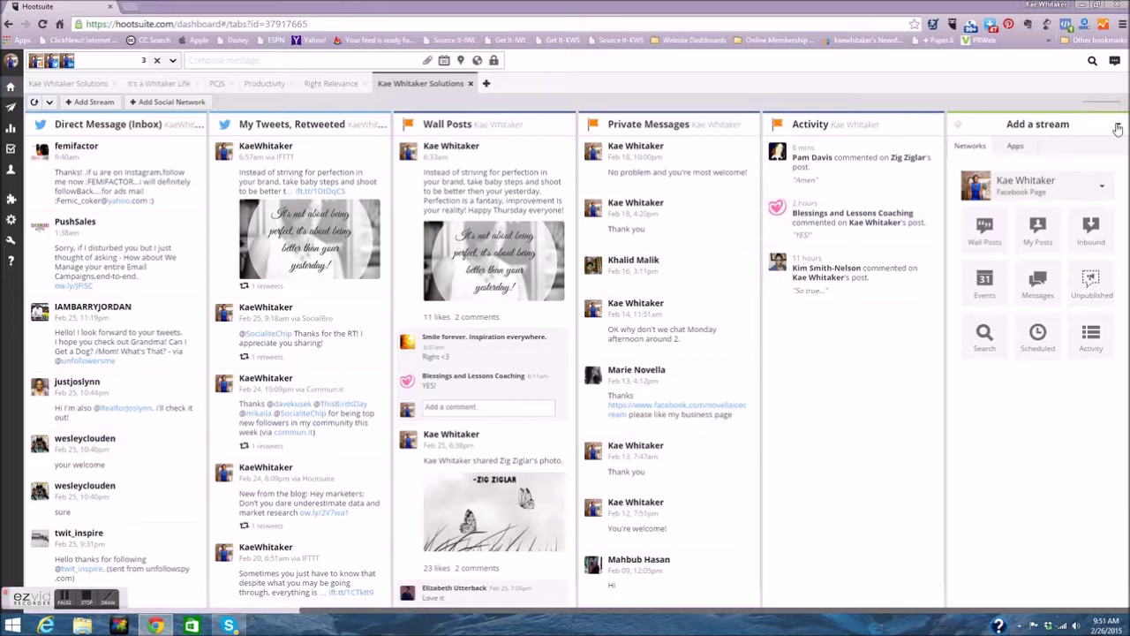
{"action": "left_click", "coordinate": [1117, 129]}
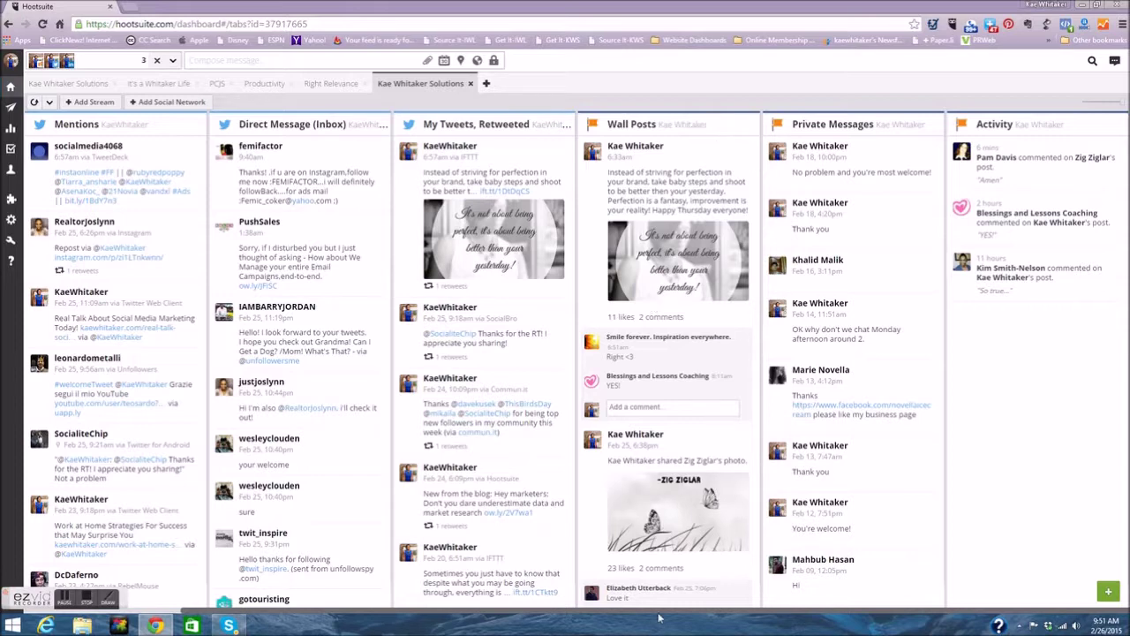
- Widen the new tab's stream columns so that four streams fit across the dashboard
{"action": "scroll", "coordinate": [548, 609], "scroll_direction": "left", "scroll_amount": 2}
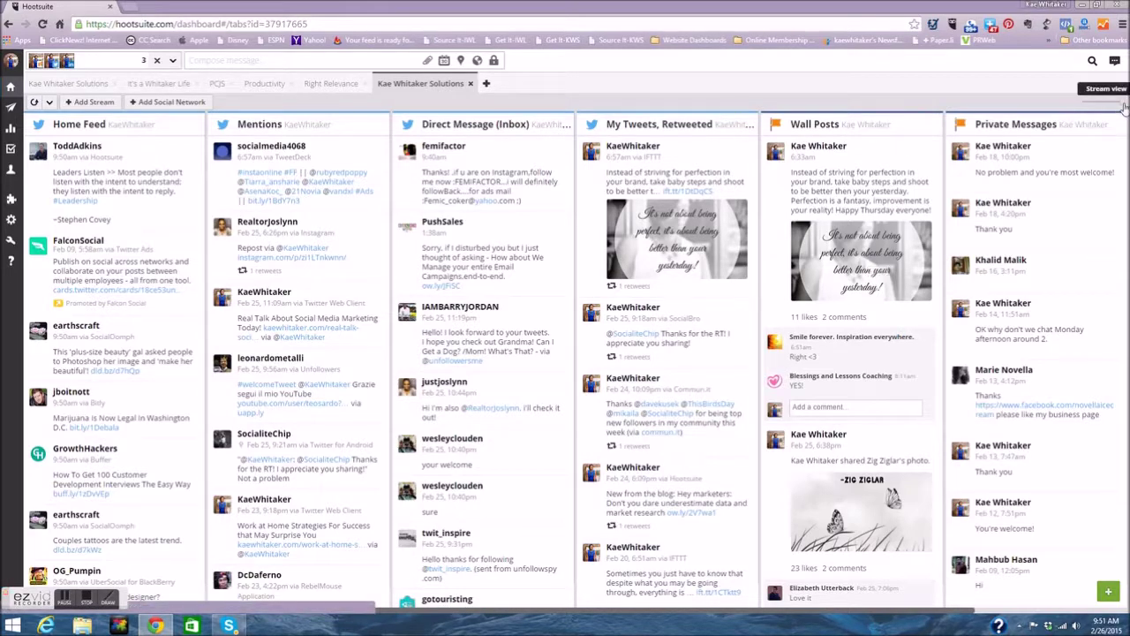
{"action": "mouse_move", "coordinate": [1124, 107]}
{"action": "left_mouse_down"}
{"action": "mouse_move", "coordinate": [1091, 102]}
{"action": "mouse_move", "coordinate": [1114, 99]}
{"action": "mouse_move", "coordinate": [1104, 101]}
{"action": "left_mouse_up"}
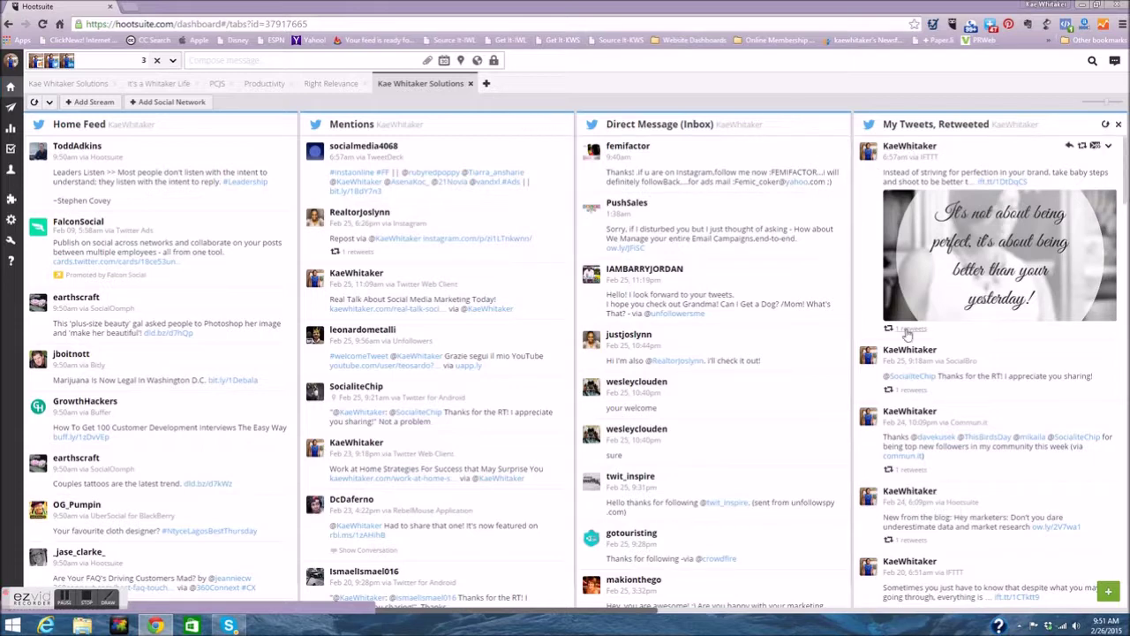
- View the retweeter's profile and the enlarged image of the top post in the My Tweets, Retweeted stream
{"action": "mouse_move", "coordinate": [907, 333]}
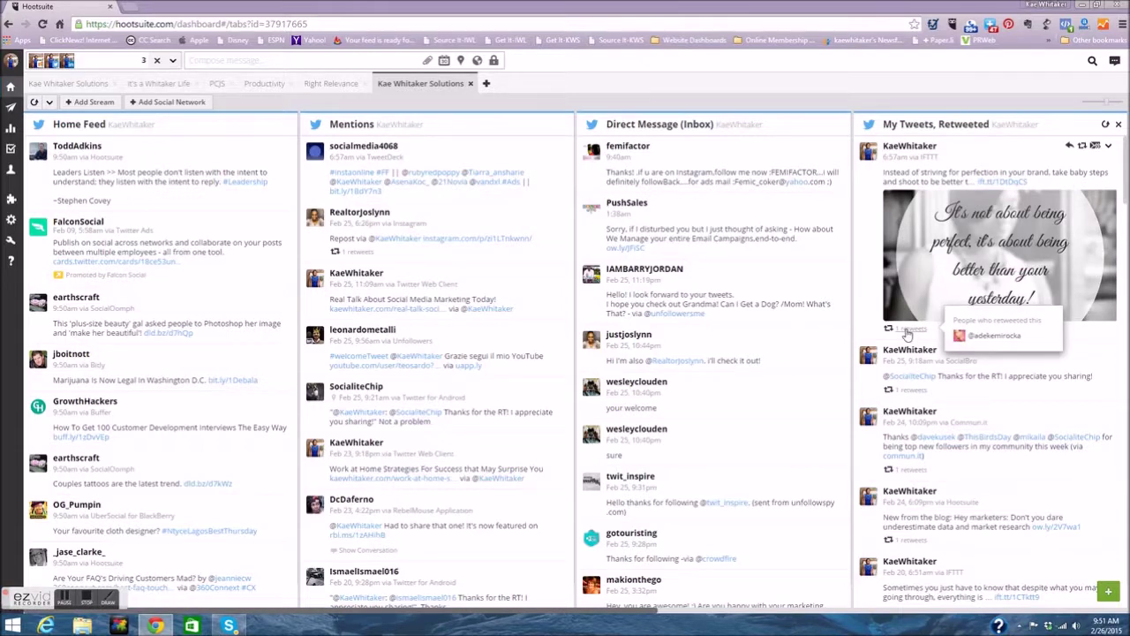
{"action": "left_click", "coordinate": [1001, 341]}
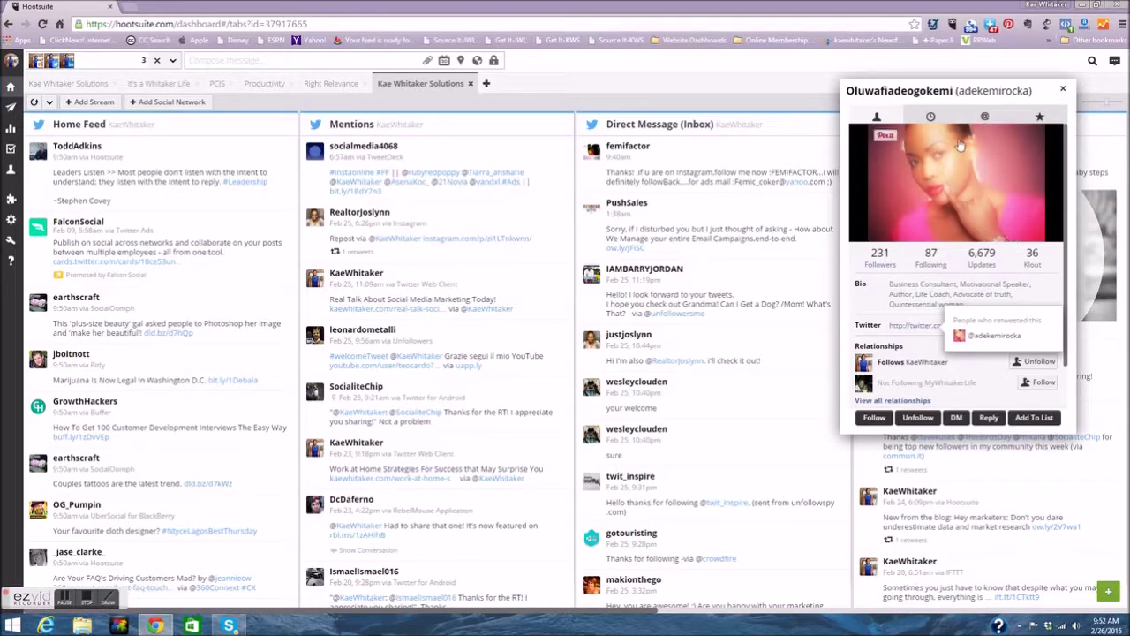
{"action": "left_click", "coordinate": [1063, 91]}
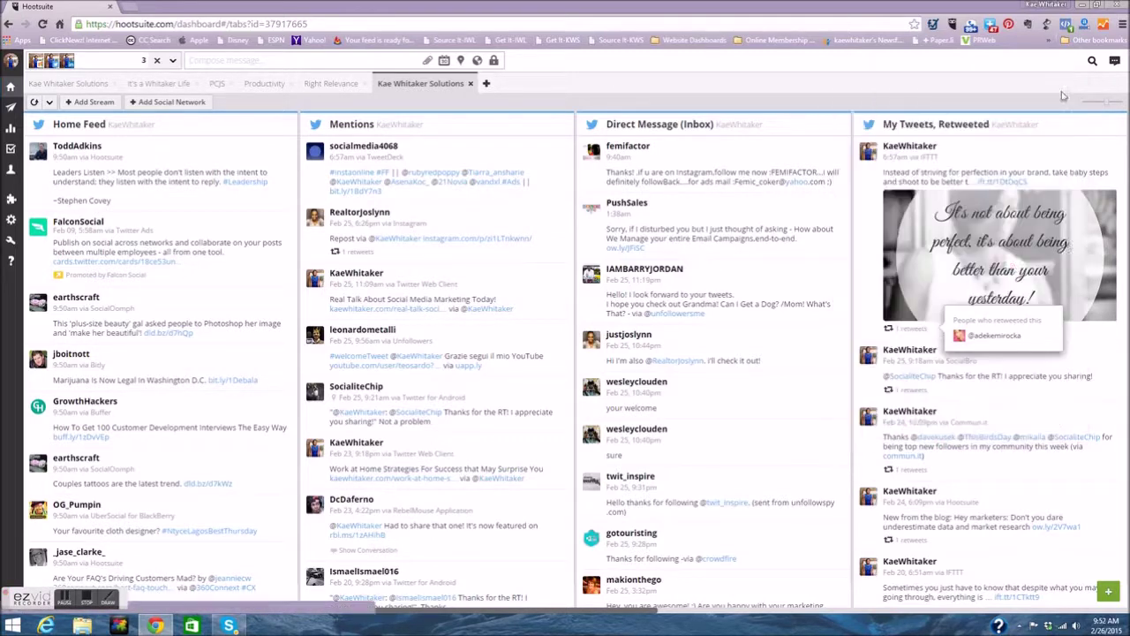
{"action": "left_click", "coordinate": [1071, 247]}
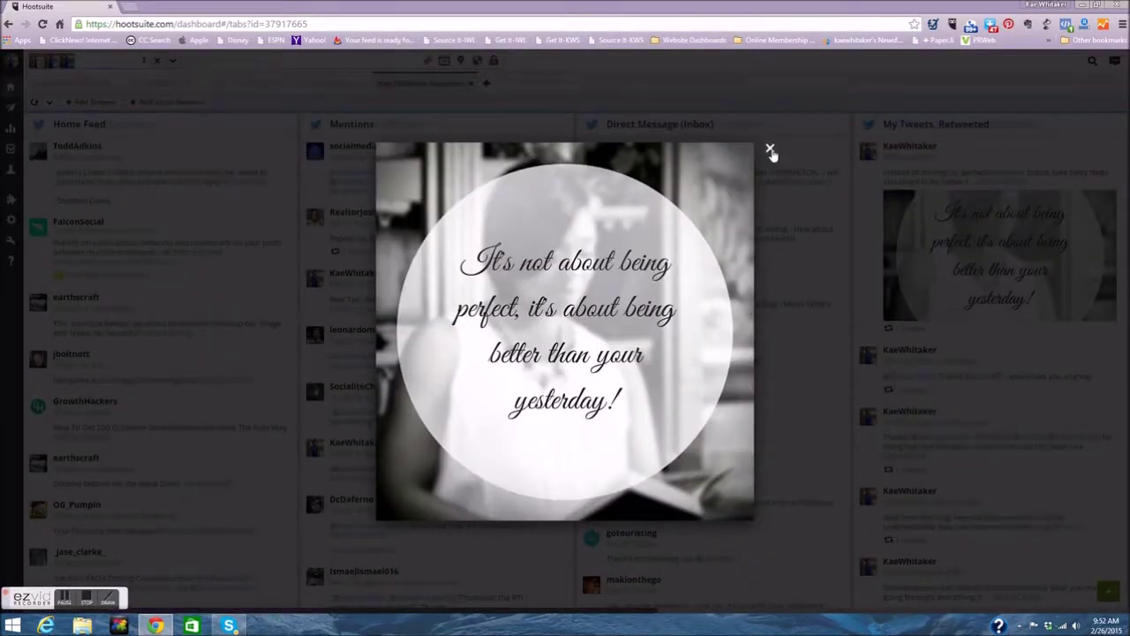
{"action": "left_click", "coordinate": [770, 150]}
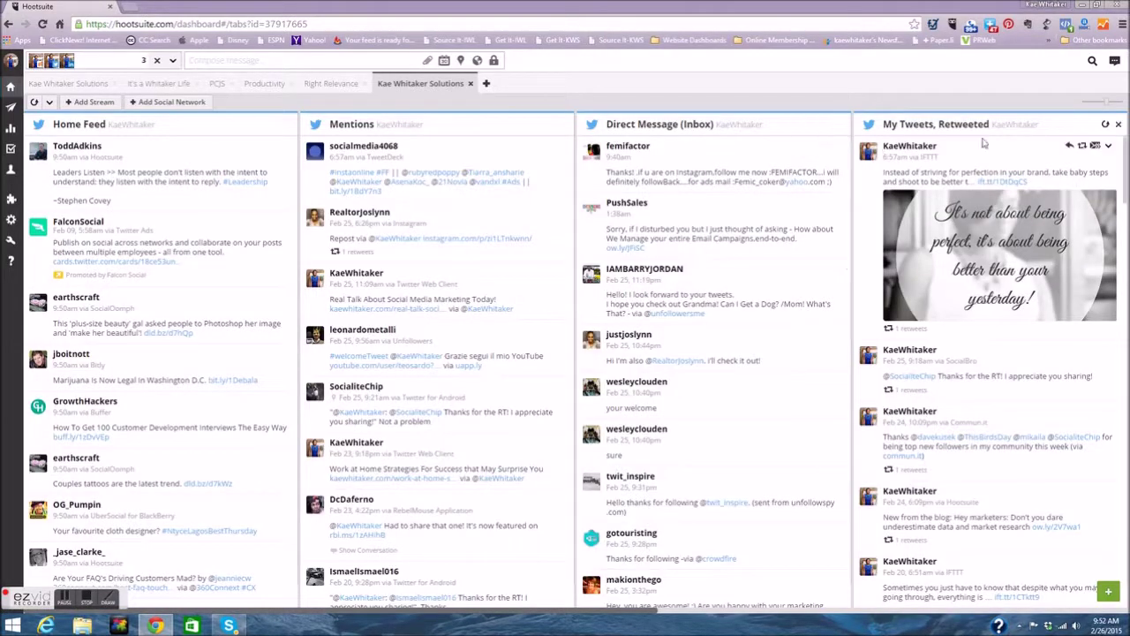
- Start a reply to the top post in the My Tweets, Retweeted stream and discard the draft without sending it
{"action": "left_click", "coordinate": [1069, 147]}
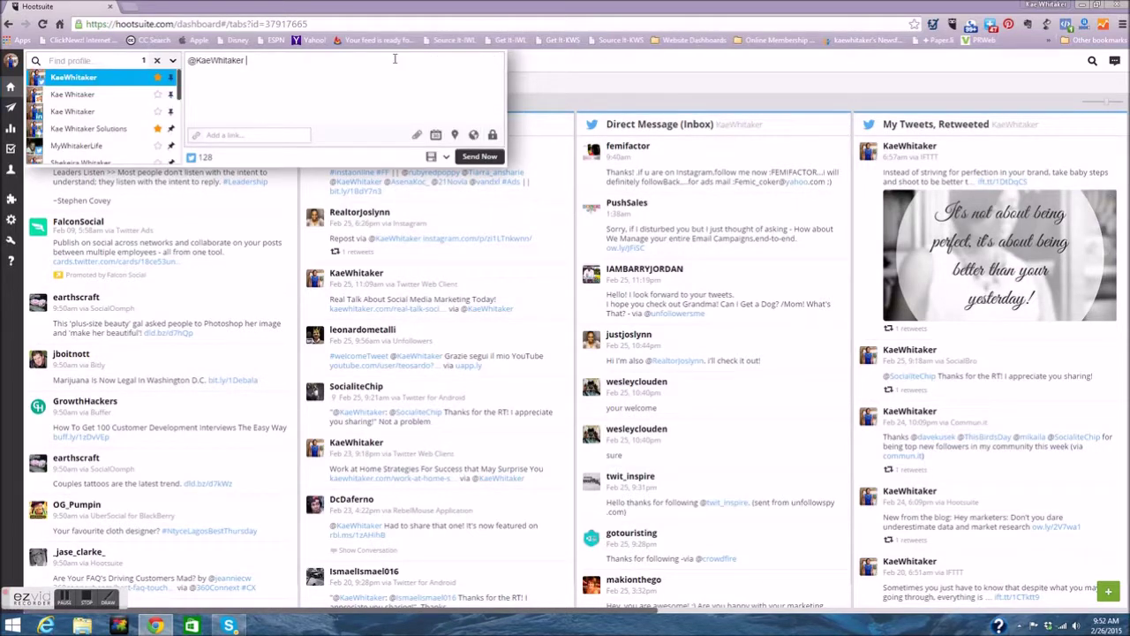
{"action": "key", "text": "ctrl+a"}
{"action": "key", "text": "BackSpace"}
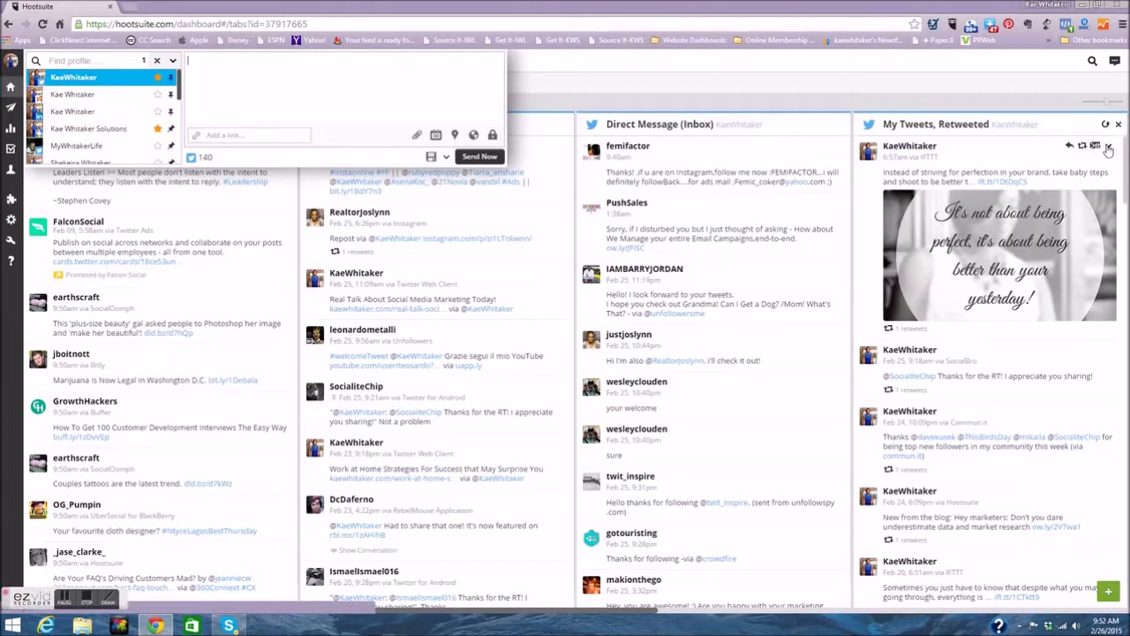
{"action": "left_click", "coordinate": [1108, 149]}
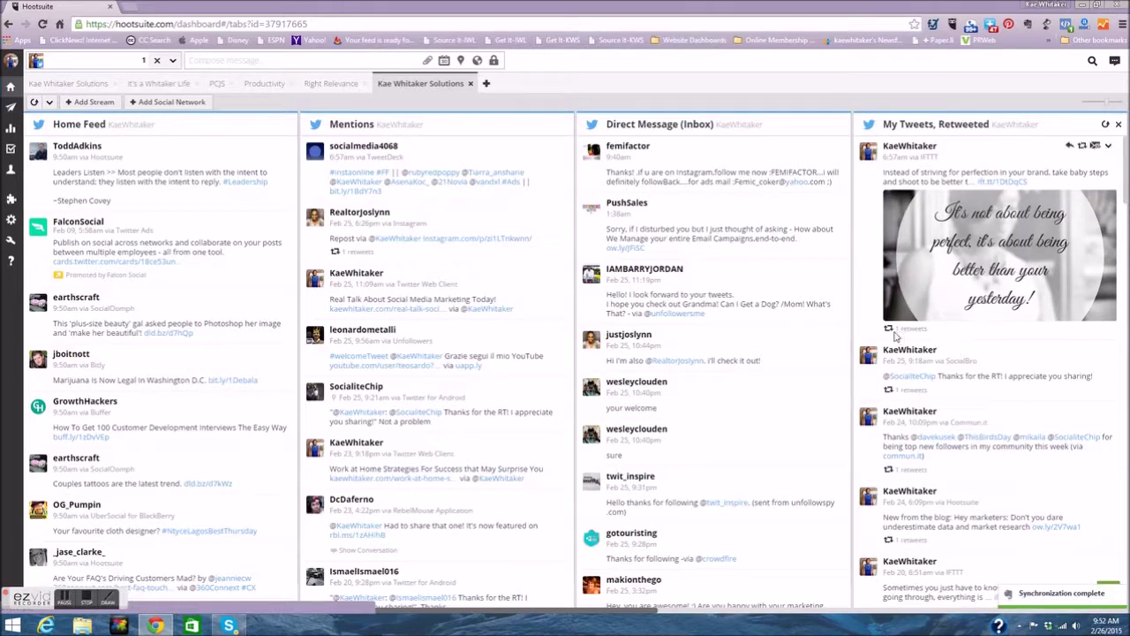
{"action": "mouse_move", "coordinate": [912, 329]}
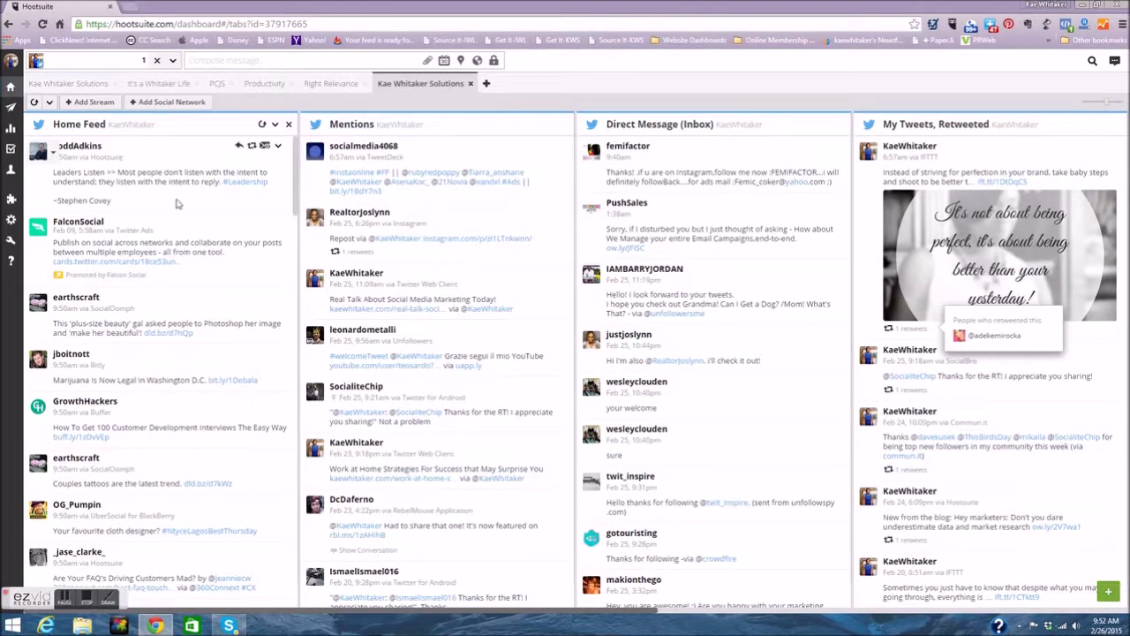
- Refresh the Home Feed stream, browse its posts down to the Pardot post, and view that post's image enlarged
{"action": "scroll", "coordinate": [159, 183], "scroll_direction": "down", "scroll_amount": 5}
{"action": "scroll", "coordinate": [199, 194], "scroll_direction": "up", "scroll_amount": 5}
{"action": "left_click", "coordinate": [261, 127]}
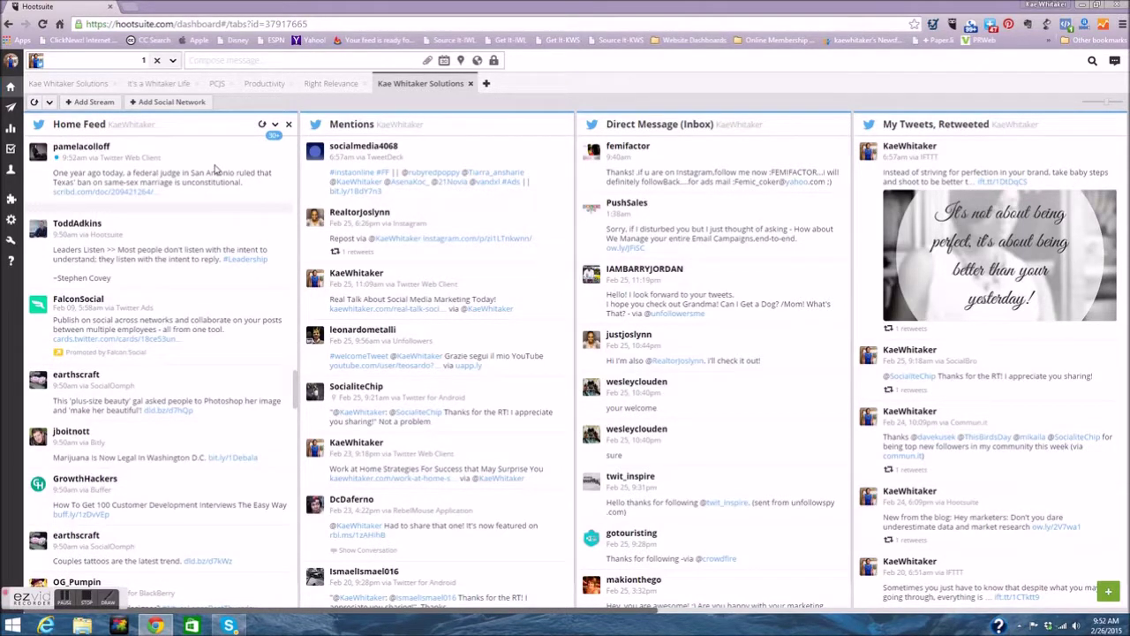
{"action": "scroll", "coordinate": [219, 220], "scroll_direction": "down", "scroll_amount": 3}
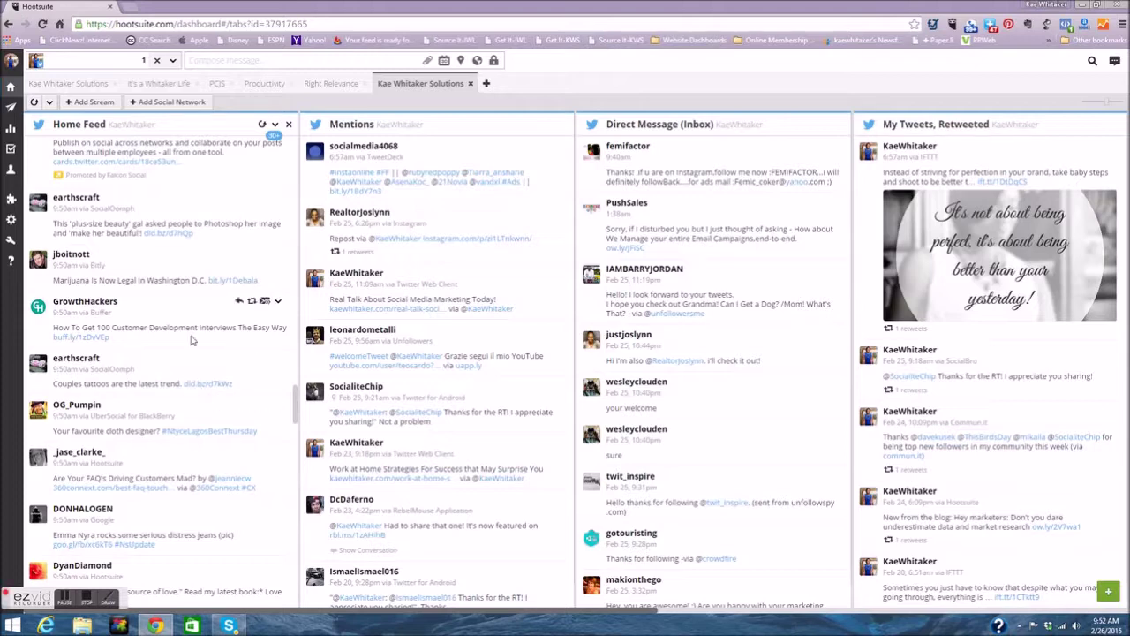
{"action": "scroll", "coordinate": [195, 351], "scroll_direction": "down", "scroll_amount": 1}
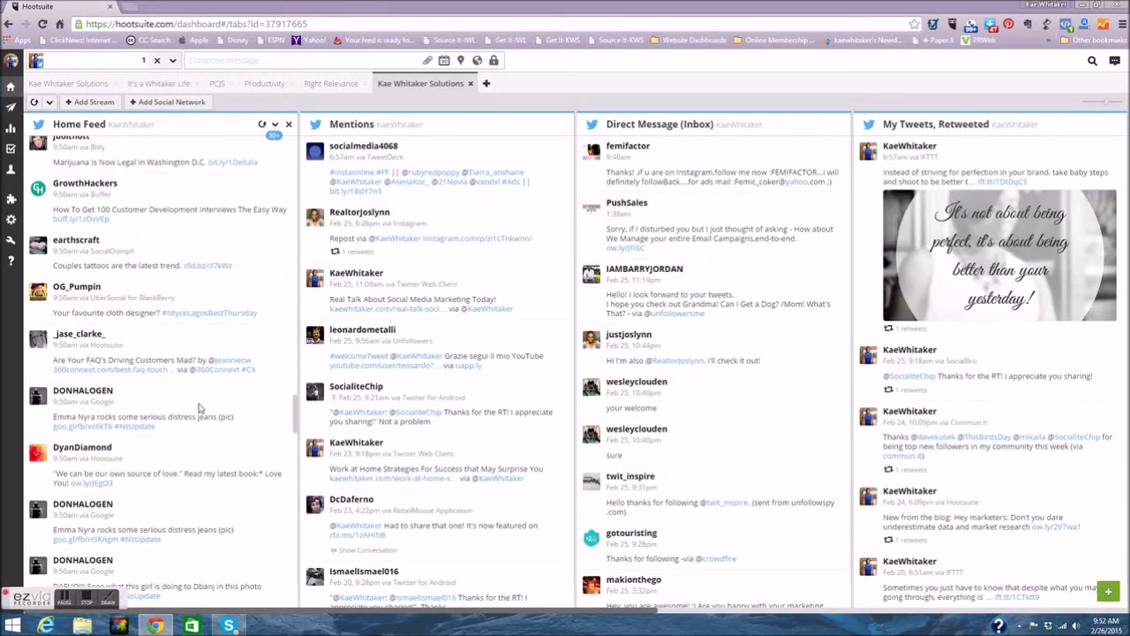
{"action": "scroll", "coordinate": [199, 408], "scroll_direction": "down", "scroll_amount": 5}
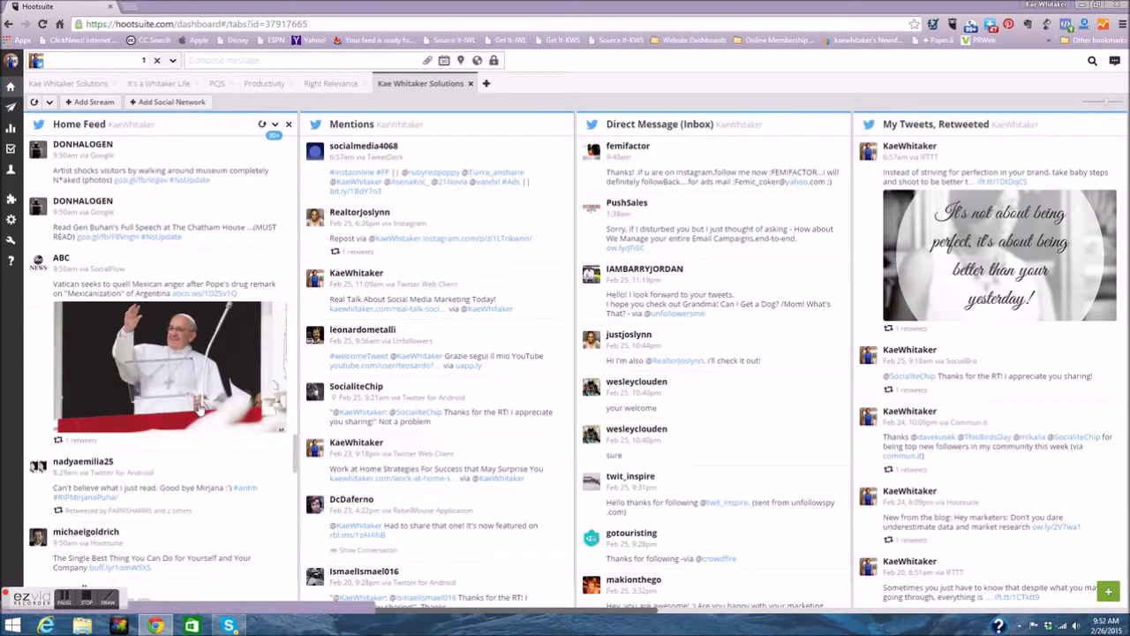
{"action": "scroll", "coordinate": [199, 408], "scroll_direction": "down", "scroll_amount": 3}
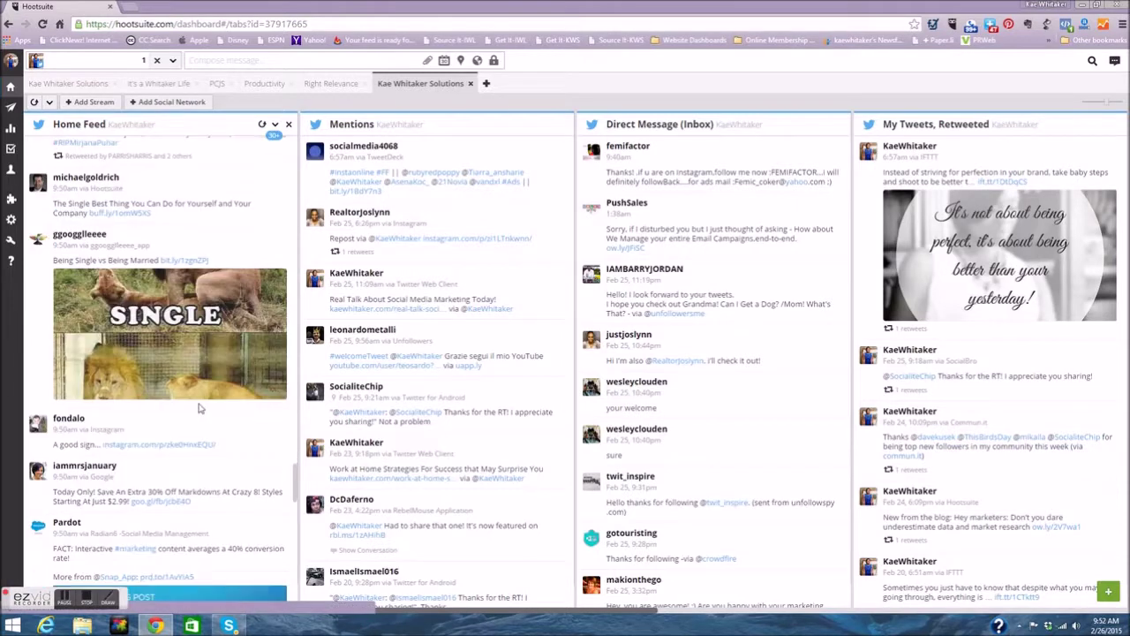
{"action": "scroll", "coordinate": [199, 408], "scroll_direction": "down", "scroll_amount": 1}
{"action": "scroll", "coordinate": [199, 408], "scroll_direction": "down", "scroll_amount": 1}
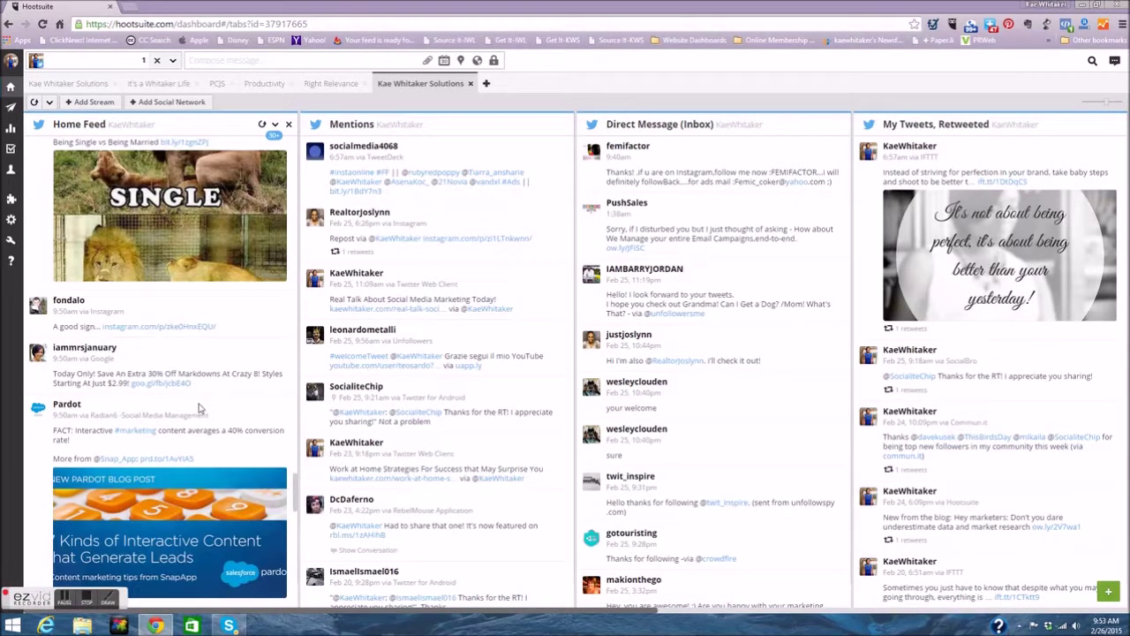
{"action": "scroll", "coordinate": [198, 408], "scroll_direction": "down", "scroll_amount": 1}
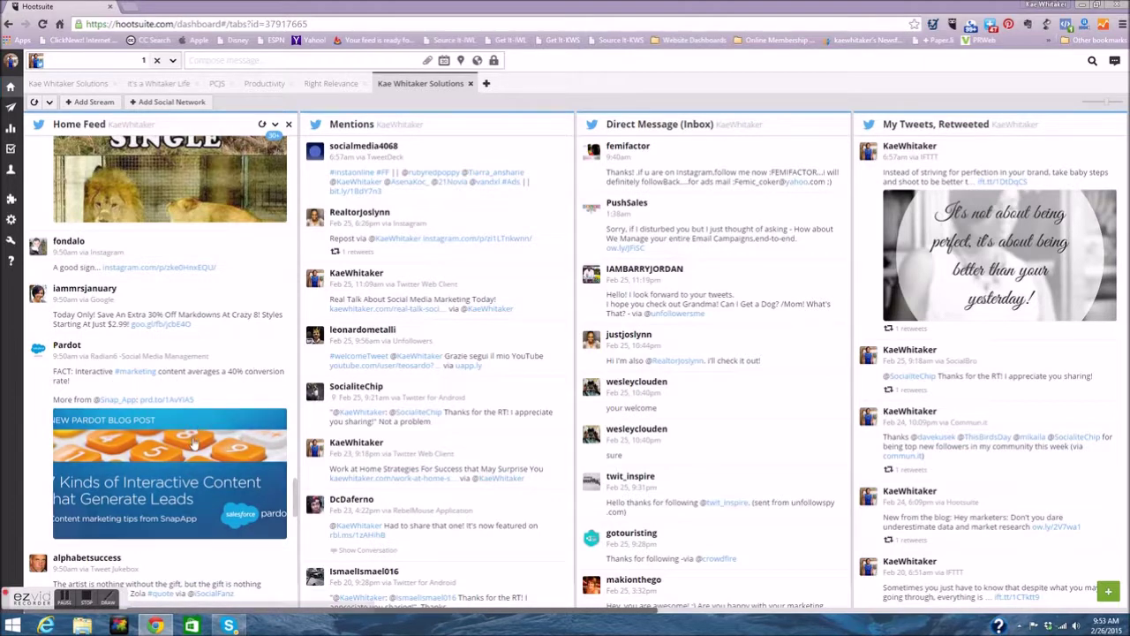
{"action": "scroll", "coordinate": [247, 371], "scroll_direction": "down", "scroll_amount": 1}
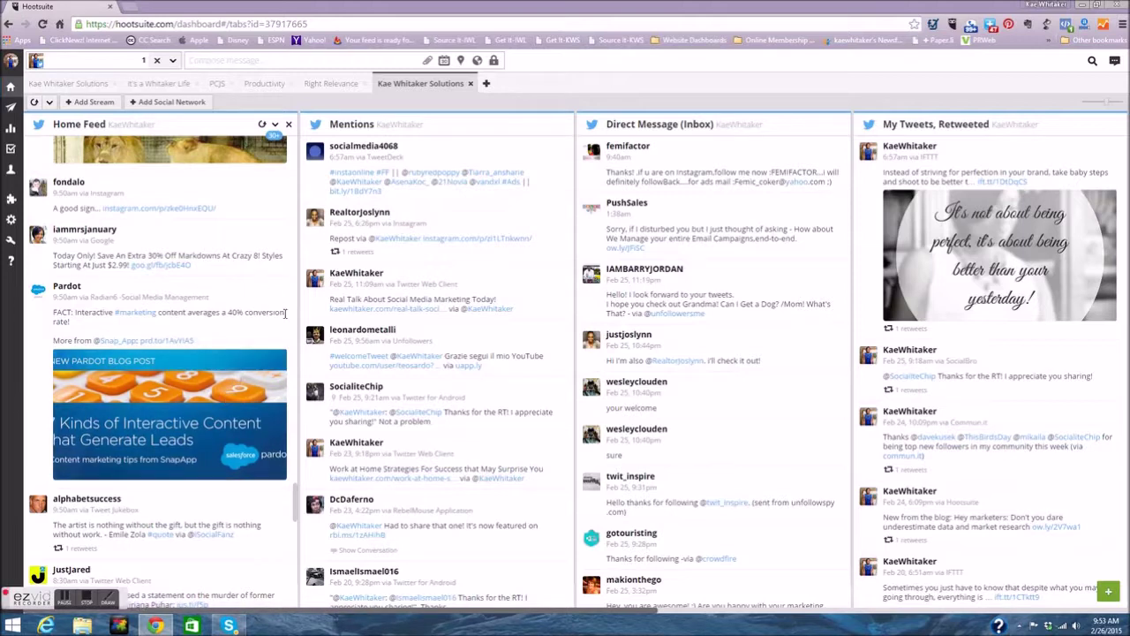
{"action": "left_click", "coordinate": [198, 413]}
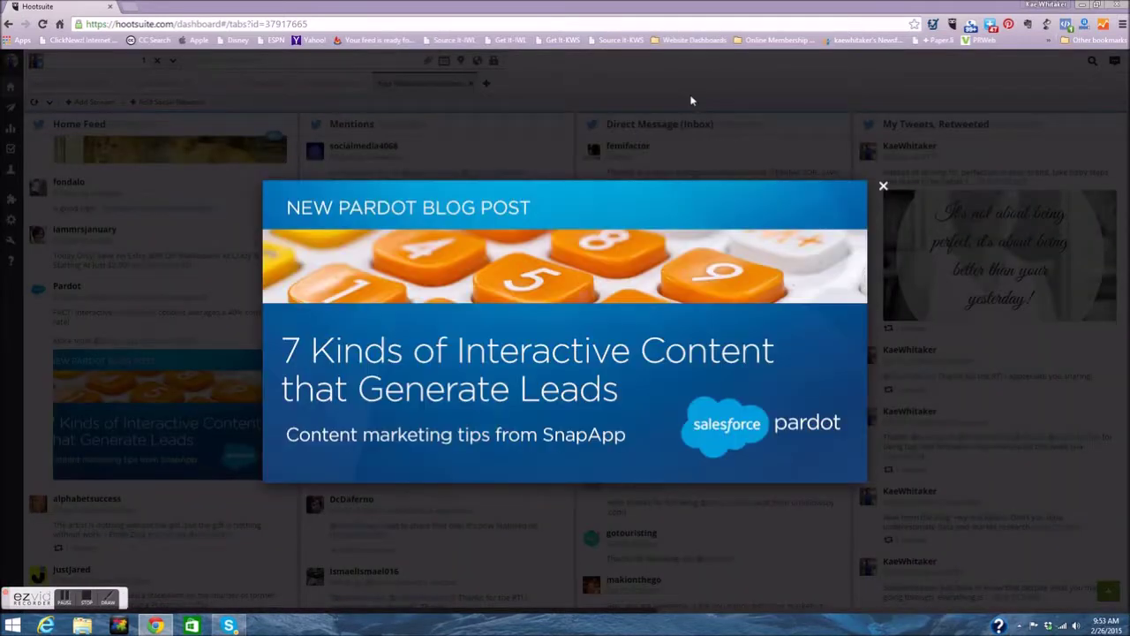
{"action": "left_click", "coordinate": [883, 186]}
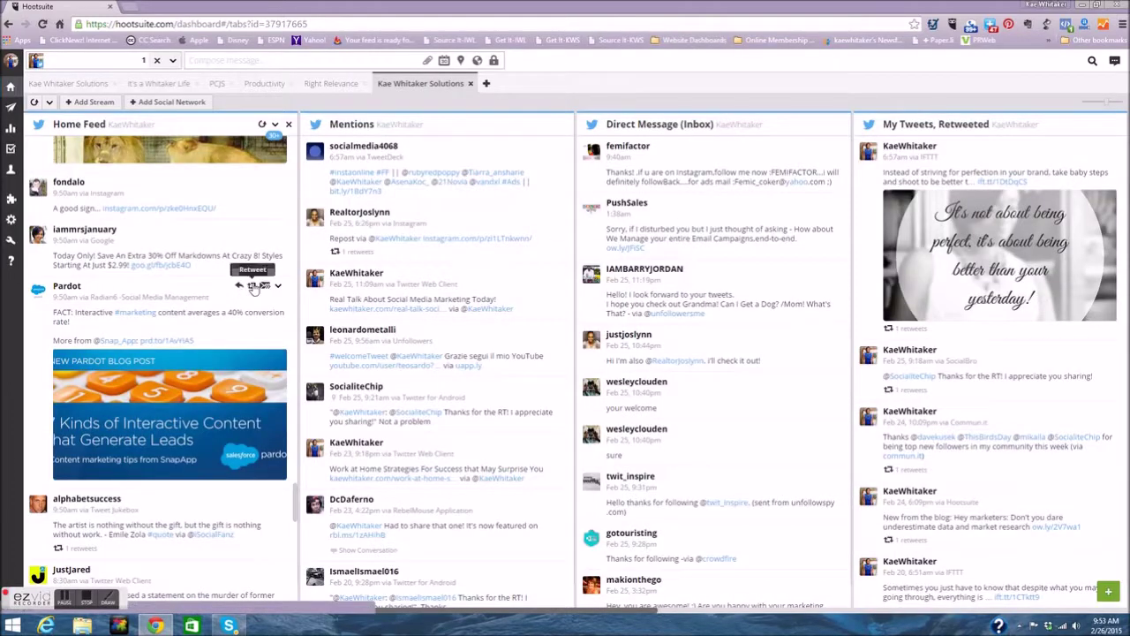
- Start a retweet of the Pardot post and discard the prefilled message without sending it
{"action": "left_click", "coordinate": [256, 287]}
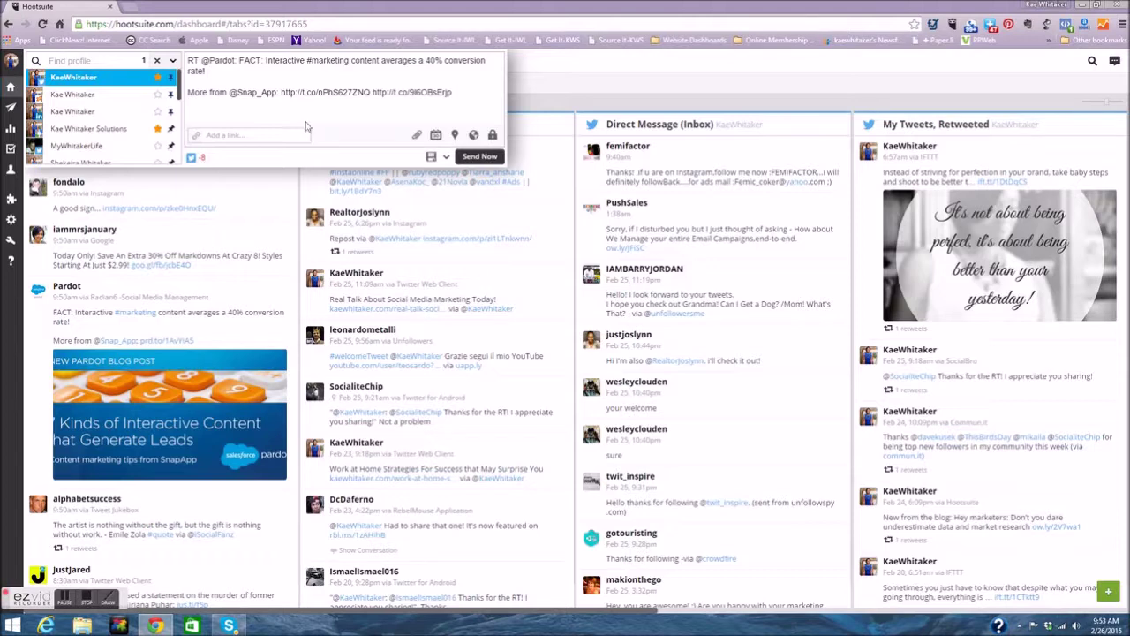
{"action": "left_click_drag", "start_coordinate": [460, 89], "coordinate": [185, 42]}
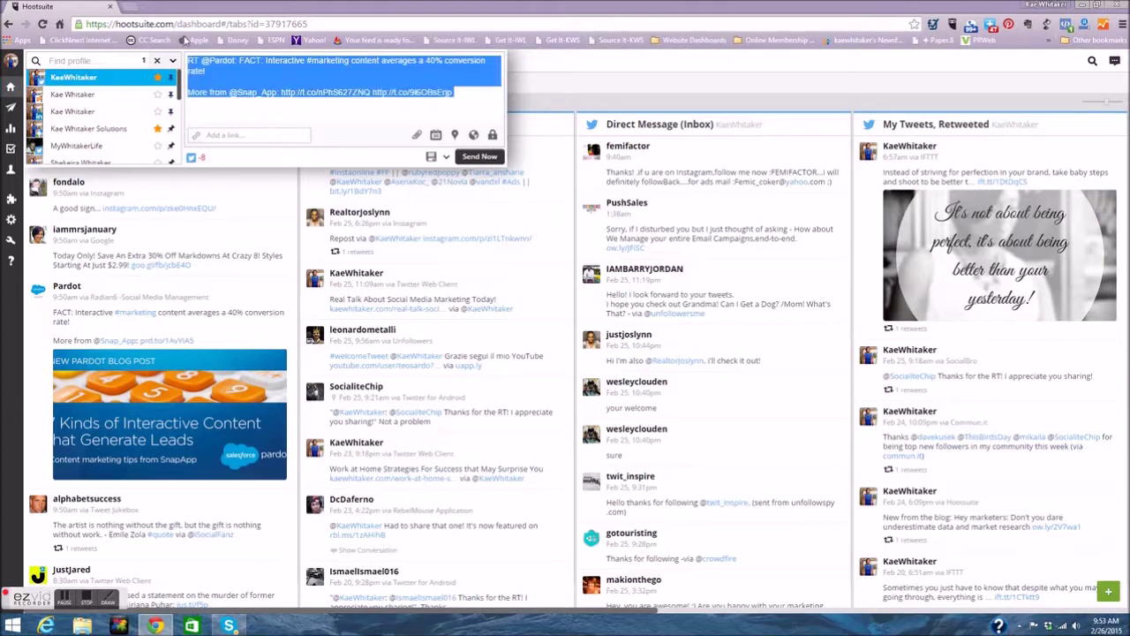
{"action": "key", "text": "BackSpace"}
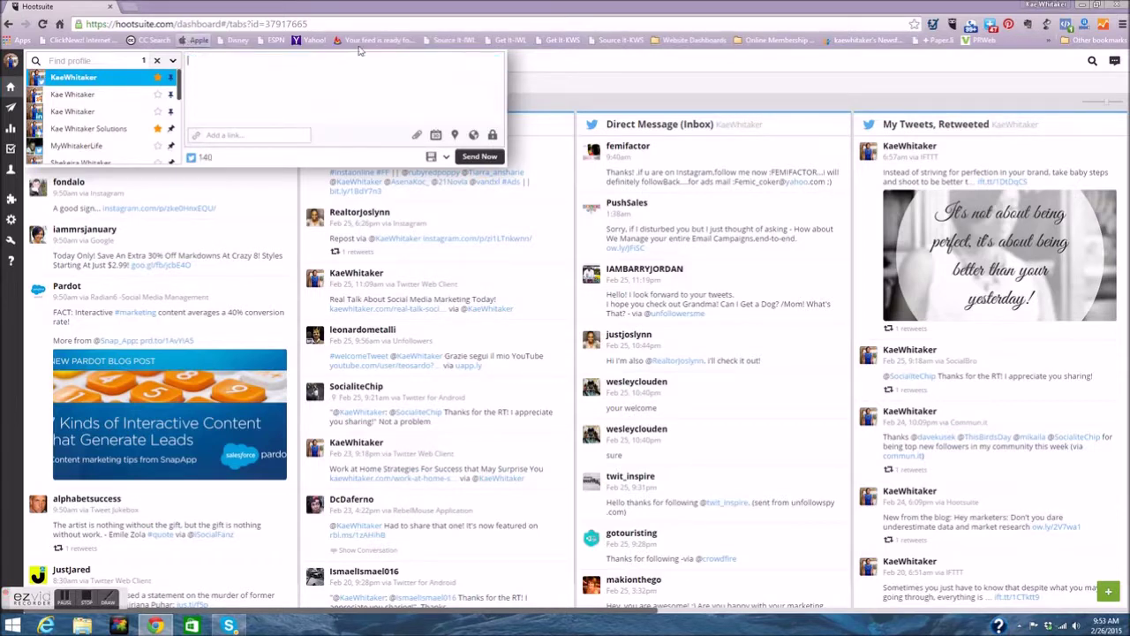
{"action": "left_click", "coordinate": [568, 64]}
- Browse the Home Feed stream back up to its newest posts
{"action": "scroll", "coordinate": [446, 256], "scroll_direction": "down", "scroll_amount": 3}
{"action": "scroll", "coordinate": [442, 278], "scroll_direction": "up", "scroll_amount": 3}
{"action": "scroll", "coordinate": [164, 309], "scroll_direction": "up", "scroll_amount": 10}
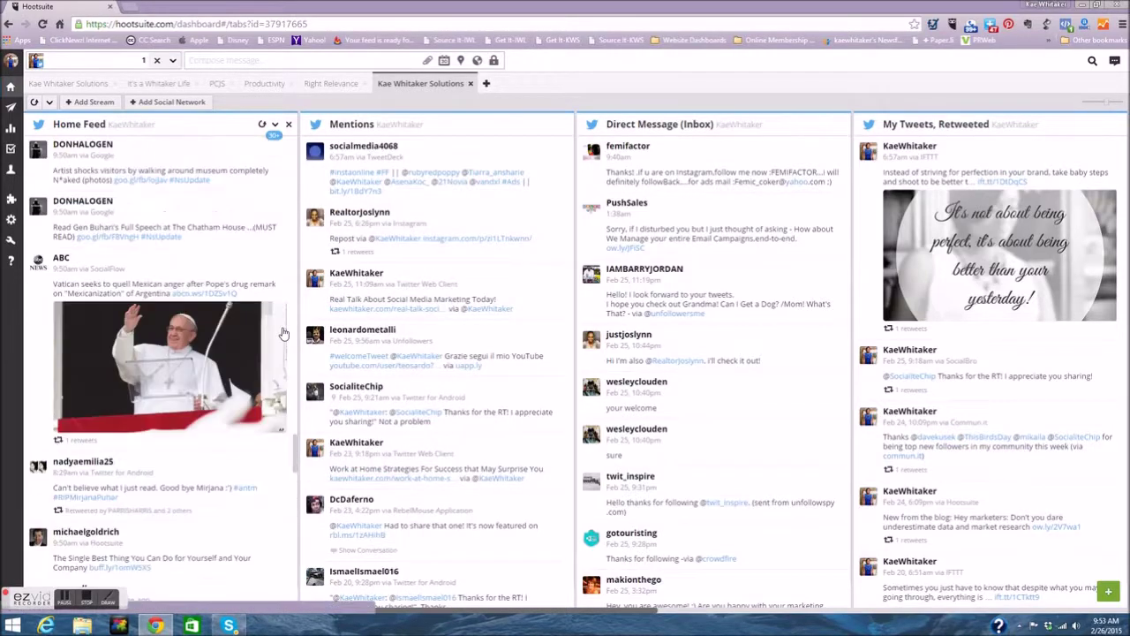
{"action": "scroll", "coordinate": [283, 332], "scroll_direction": "up", "scroll_amount": 5}
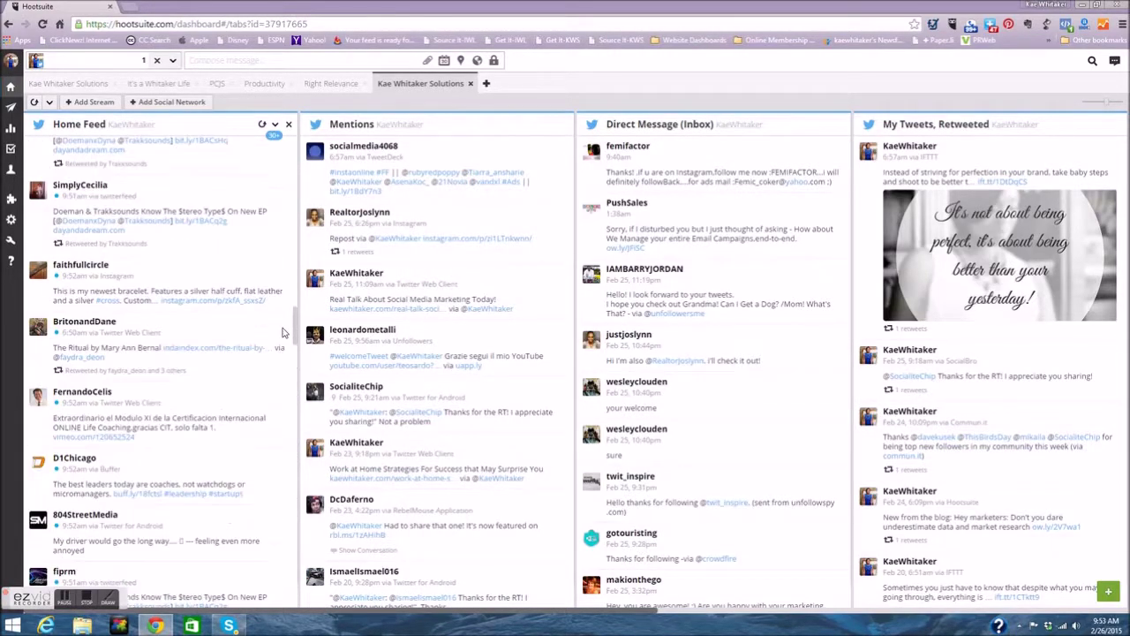
{"action": "scroll", "coordinate": [282, 332], "scroll_direction": "up", "scroll_amount": 10}
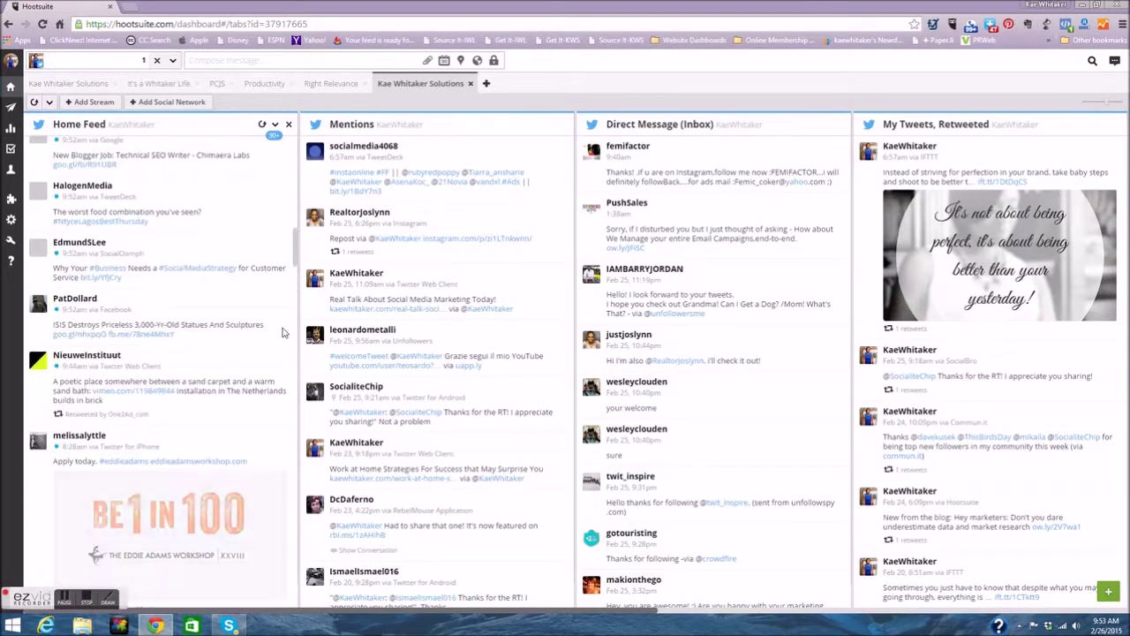
{"action": "scroll", "coordinate": [282, 332], "scroll_direction": "up", "scroll_amount": 10}
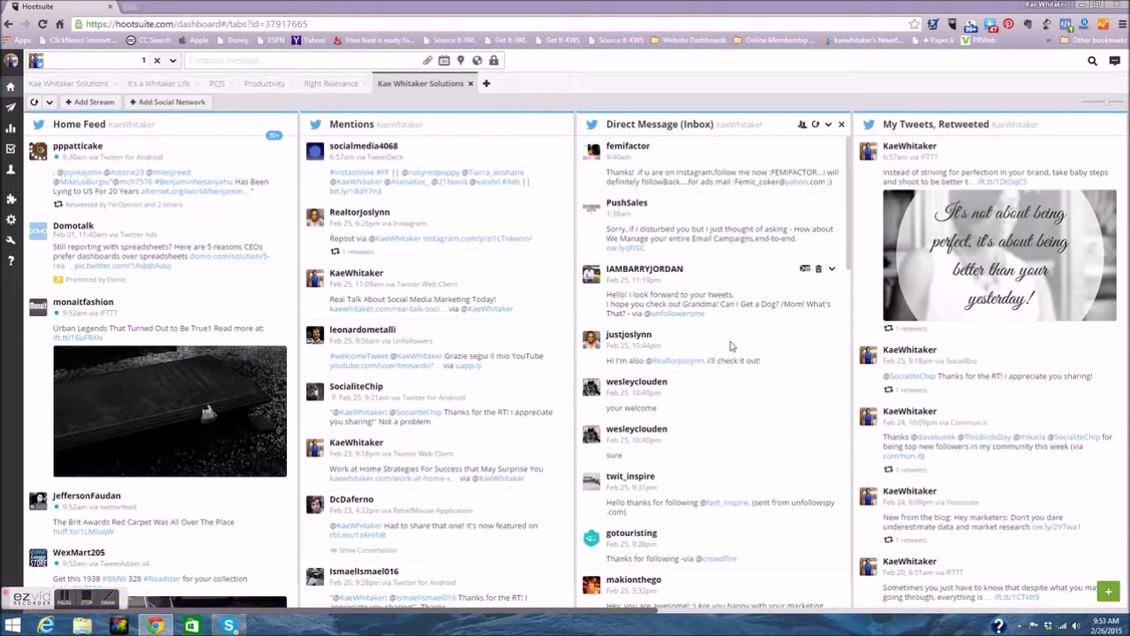
- Delete the newly added duplicate business tab with all its streams and switch to the original tab of the same name
{"action": "left_click", "coordinate": [471, 84]}
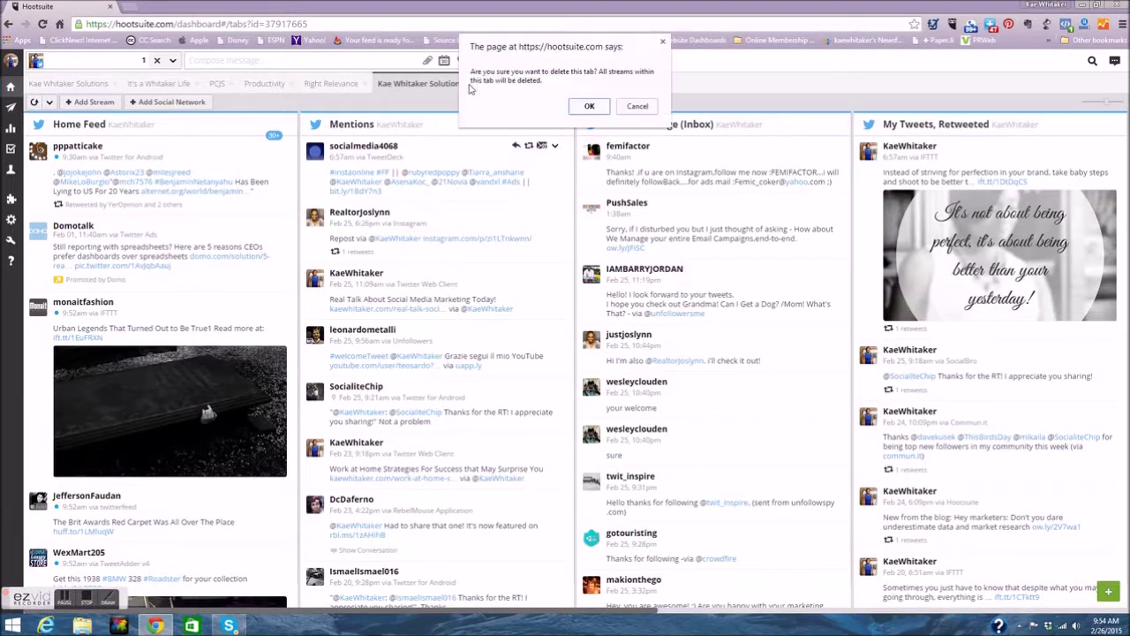
{"action": "left_click", "coordinate": [586, 106]}
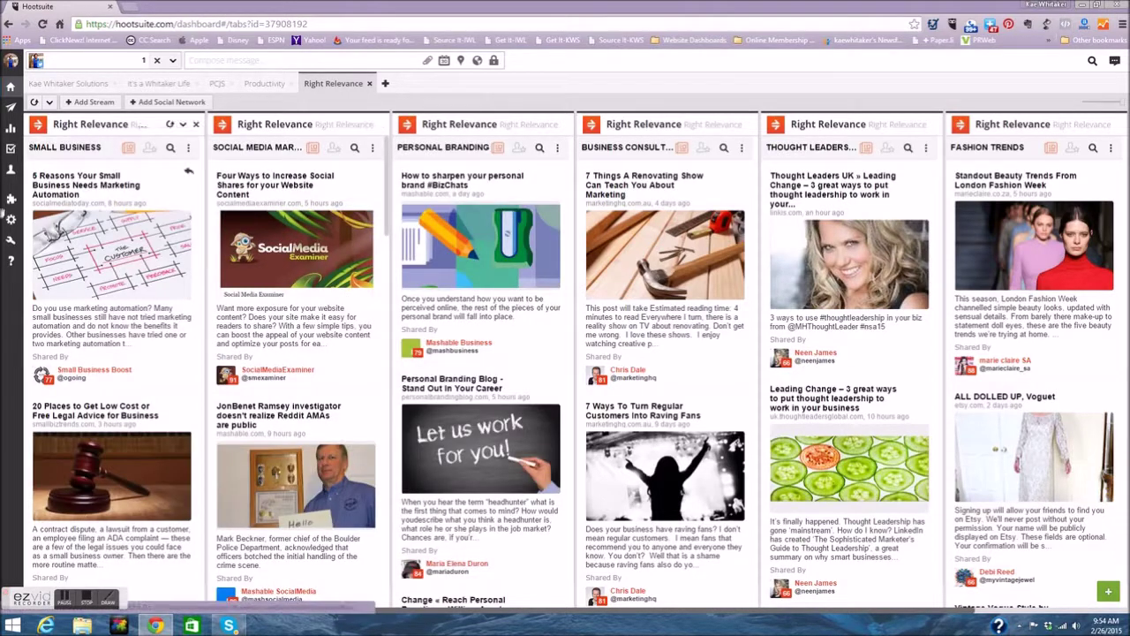
{"action": "left_click", "coordinate": [82, 83]}
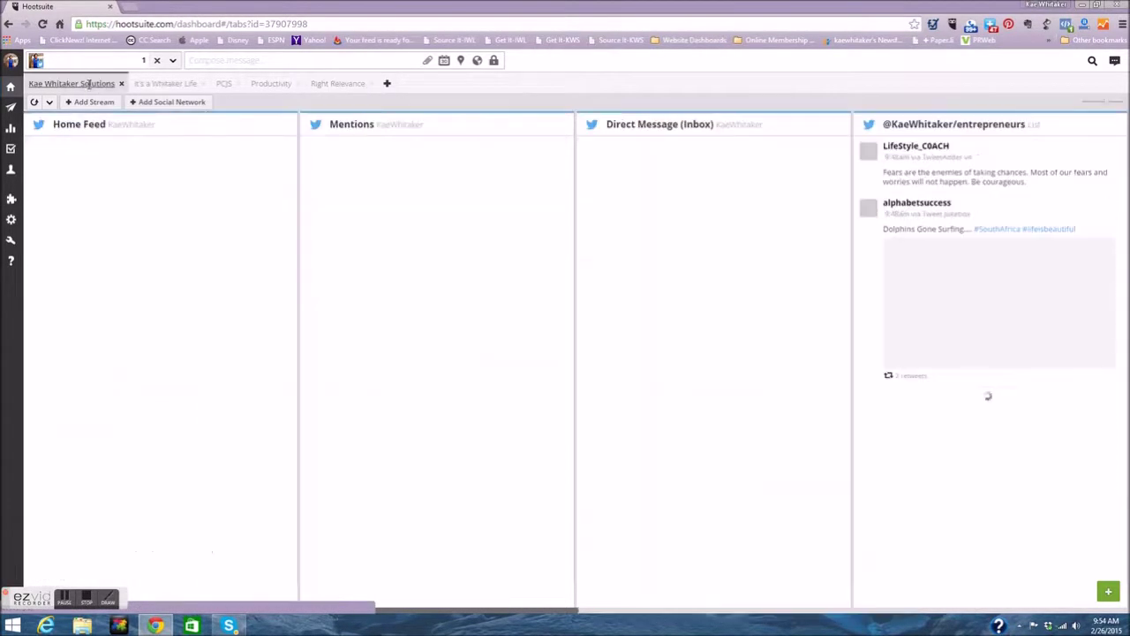